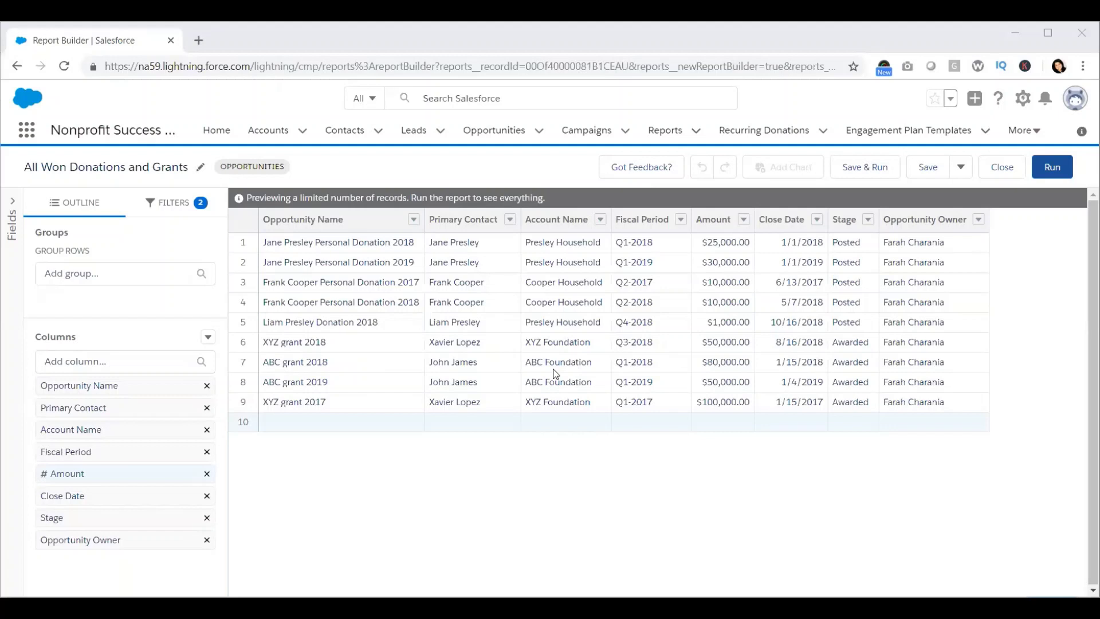
Group the report rows by Fiscal Year, giving 2017, 2018 and 2019 groups with subtotals.
{"action": "left_click", "coordinate": [114, 270]}
{"action": "type", "text": "fisc"}
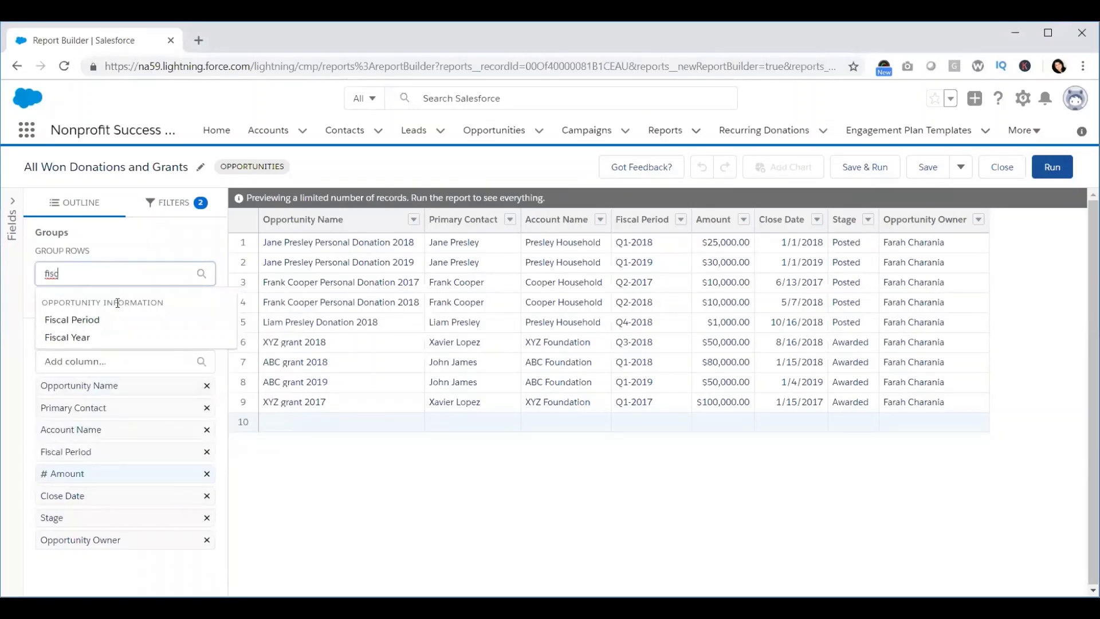
{"action": "left_click", "coordinate": [115, 337]}
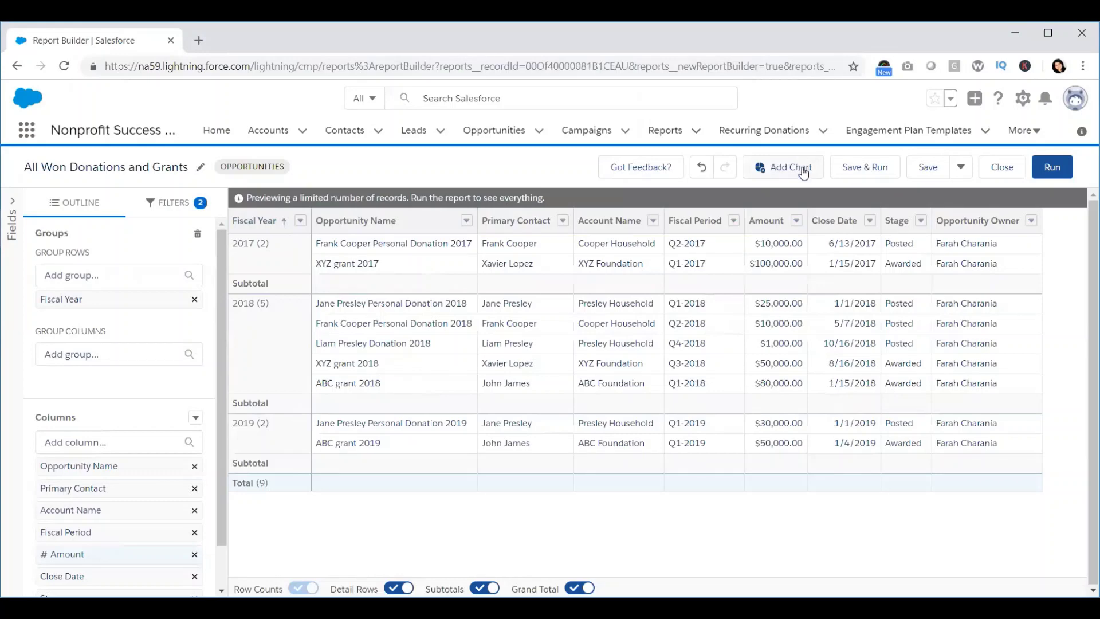
Add a chart of record count by fiscal year, trying Donut before settling on Column.
{"action": "left_click", "coordinate": [804, 166]}
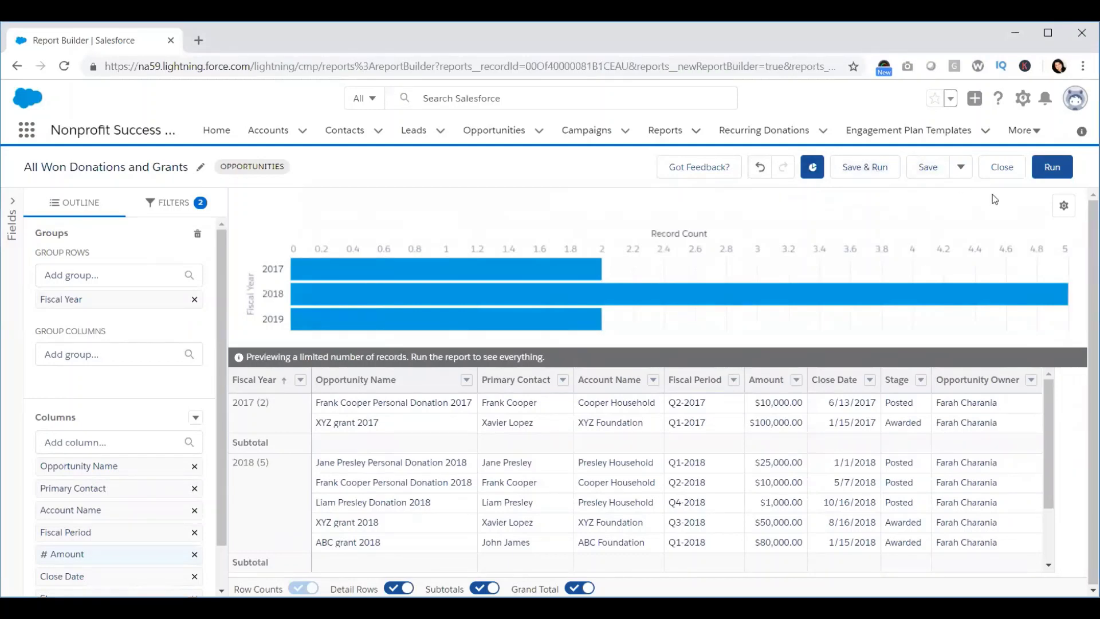
{"action": "left_click", "coordinate": [1066, 207]}
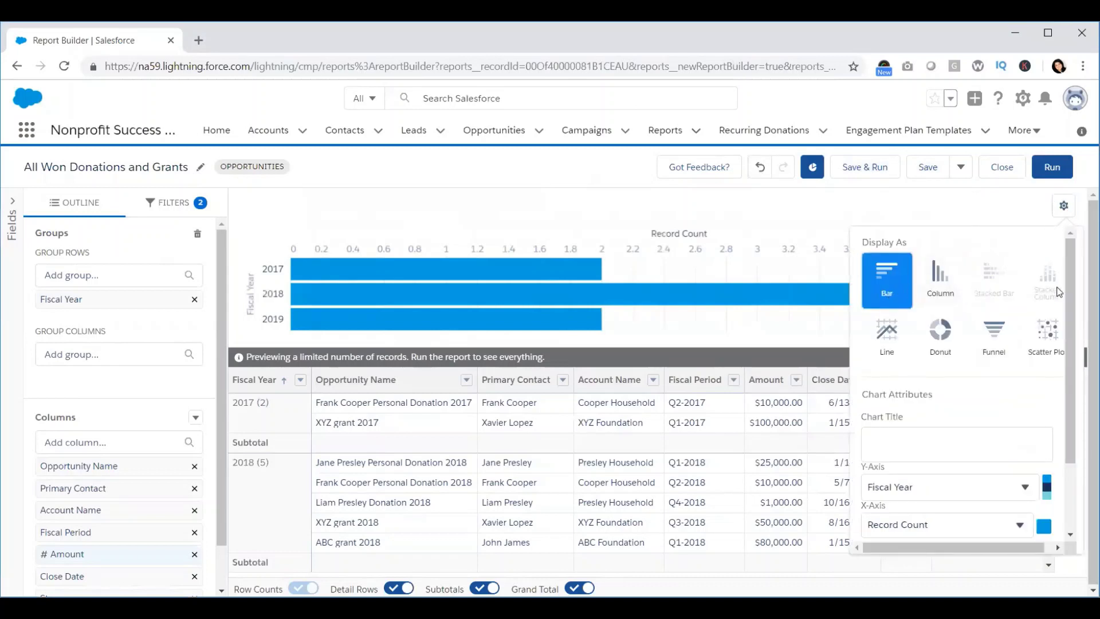
{"action": "left_click", "coordinate": [930, 334]}
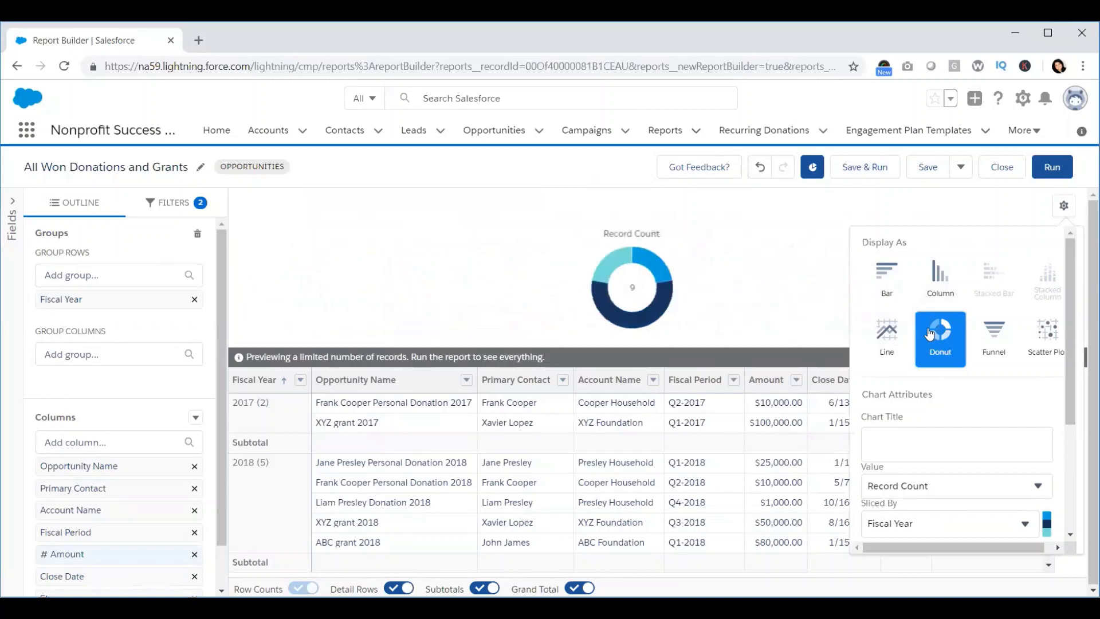
{"action": "left_click", "coordinate": [938, 290]}
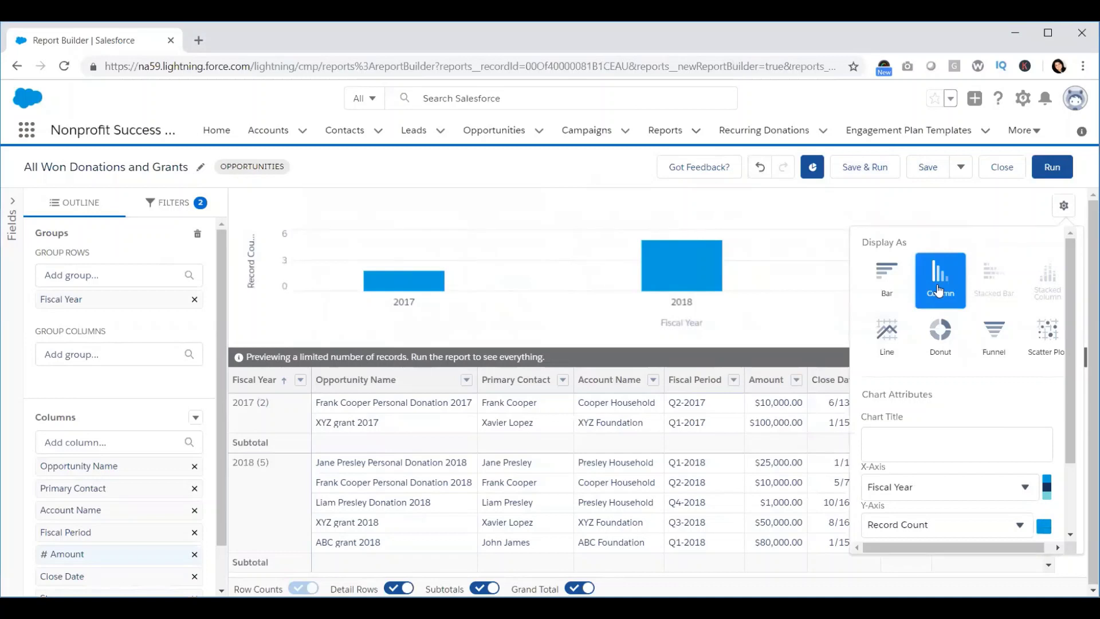
Turn on Show Values so the fiscal year columns are labelled 2, 5 and 2.
{"action": "scroll", "coordinate": [946, 321], "scroll_direction": "down", "scroll_amount": 2}
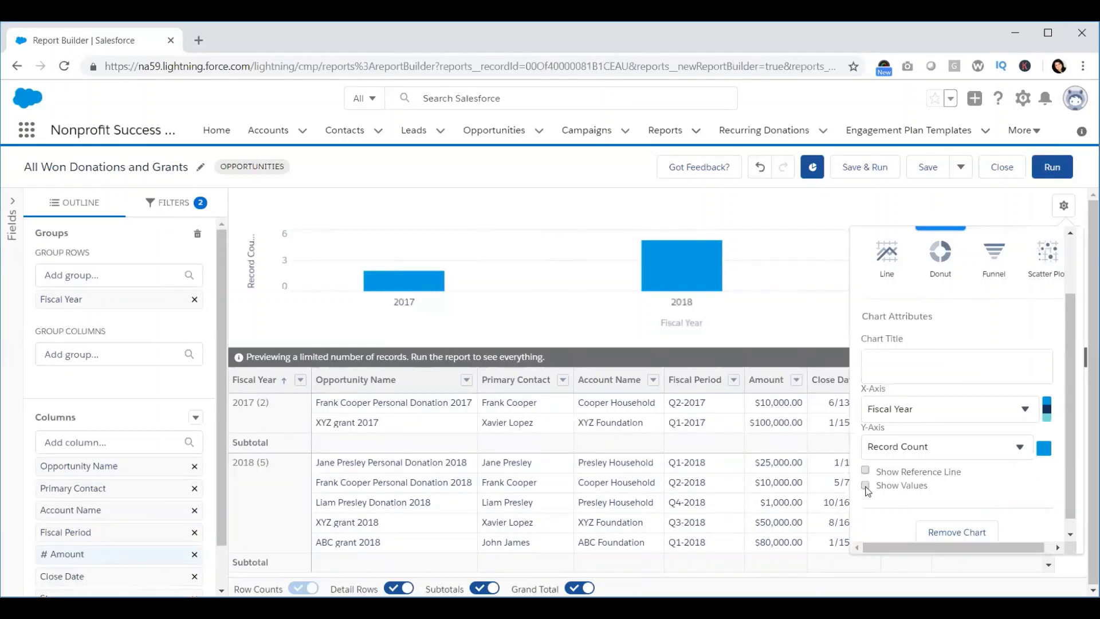
{"action": "left_click", "coordinate": [866, 488]}
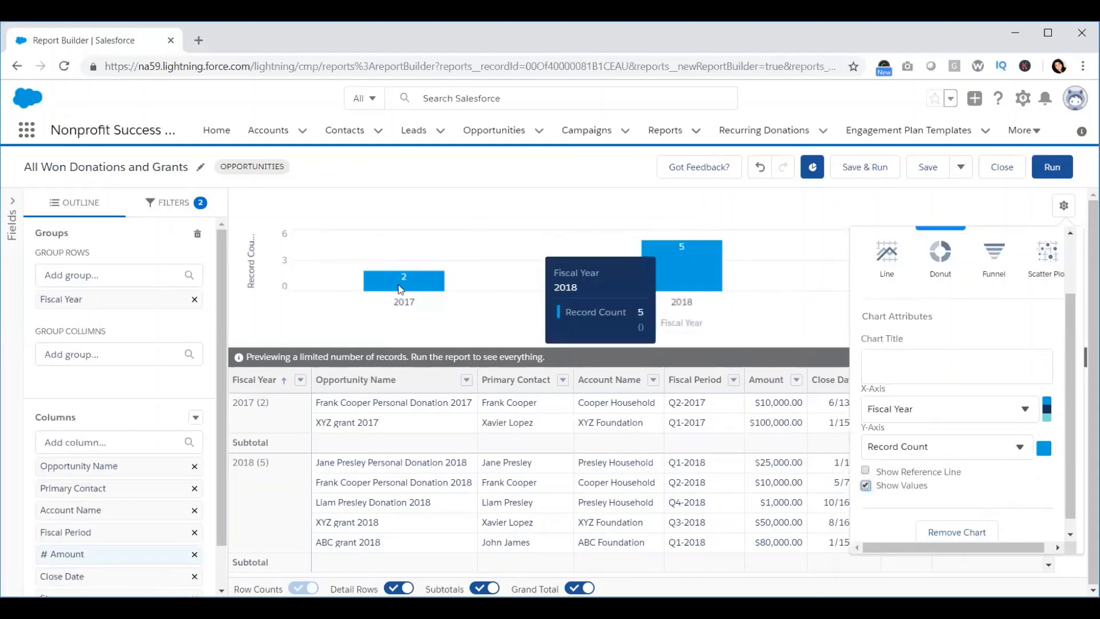
{"action": "mouse_move", "coordinate": [395, 289]}
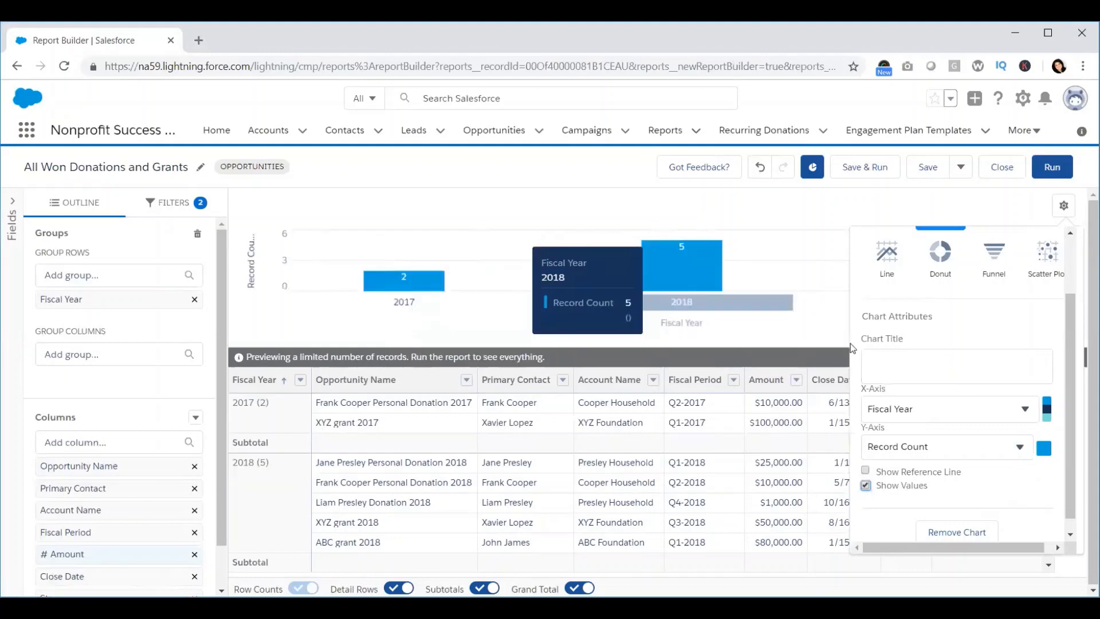
{"action": "left_click", "coordinate": [1010, 204]}
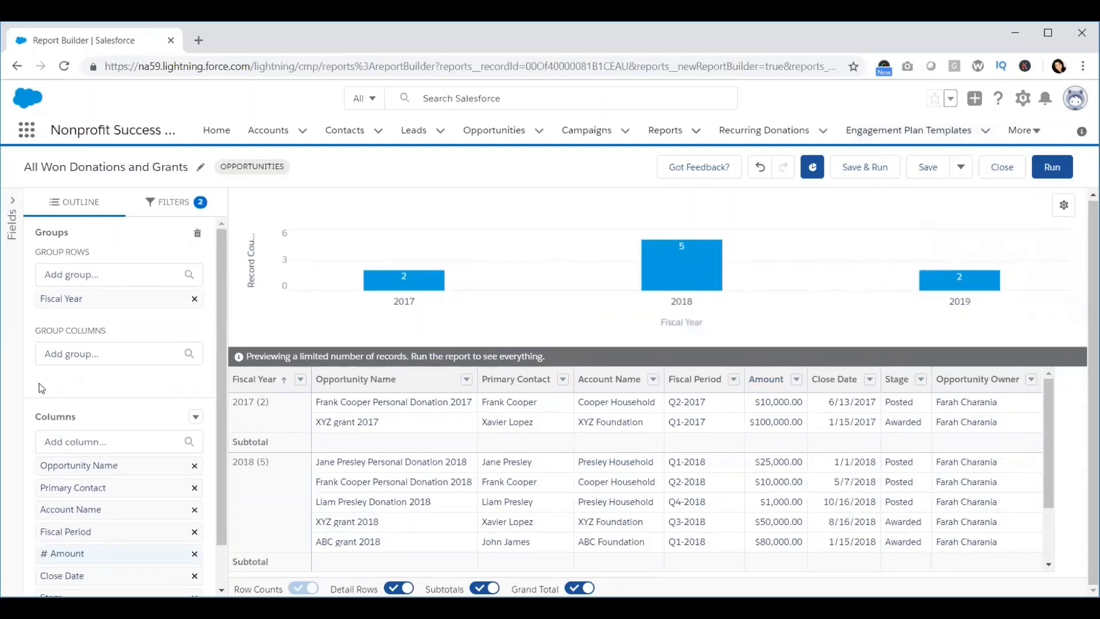
Try a Sum summary on the Amount column, then remove it again.
{"action": "scroll", "coordinate": [46, 366], "scroll_direction": "down", "scroll_amount": 1}
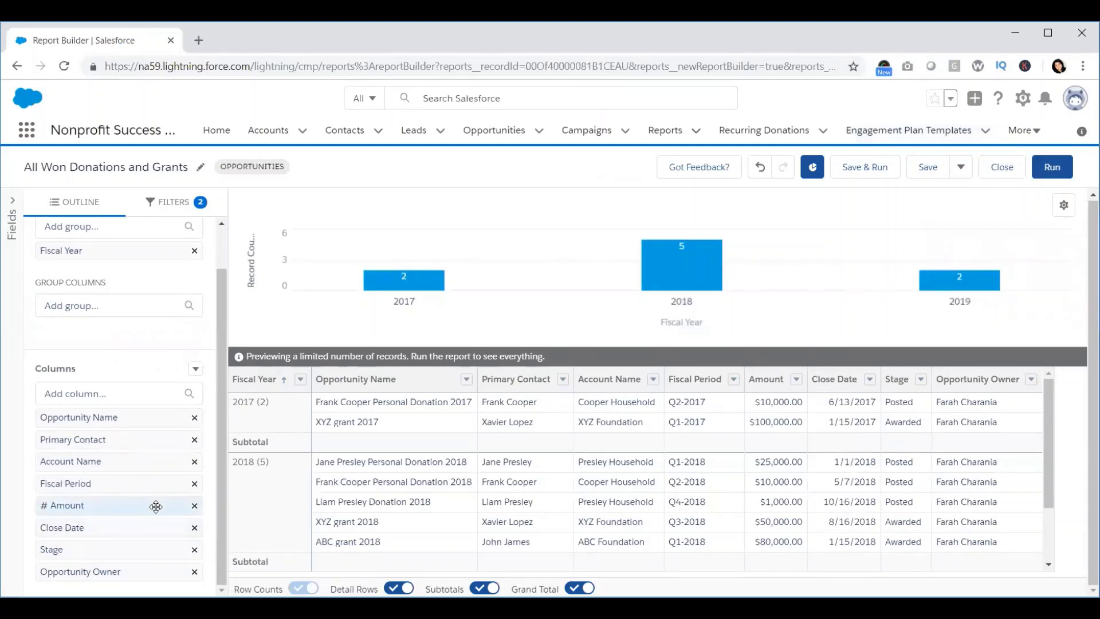
{"action": "left_click", "coordinate": [156, 506]}
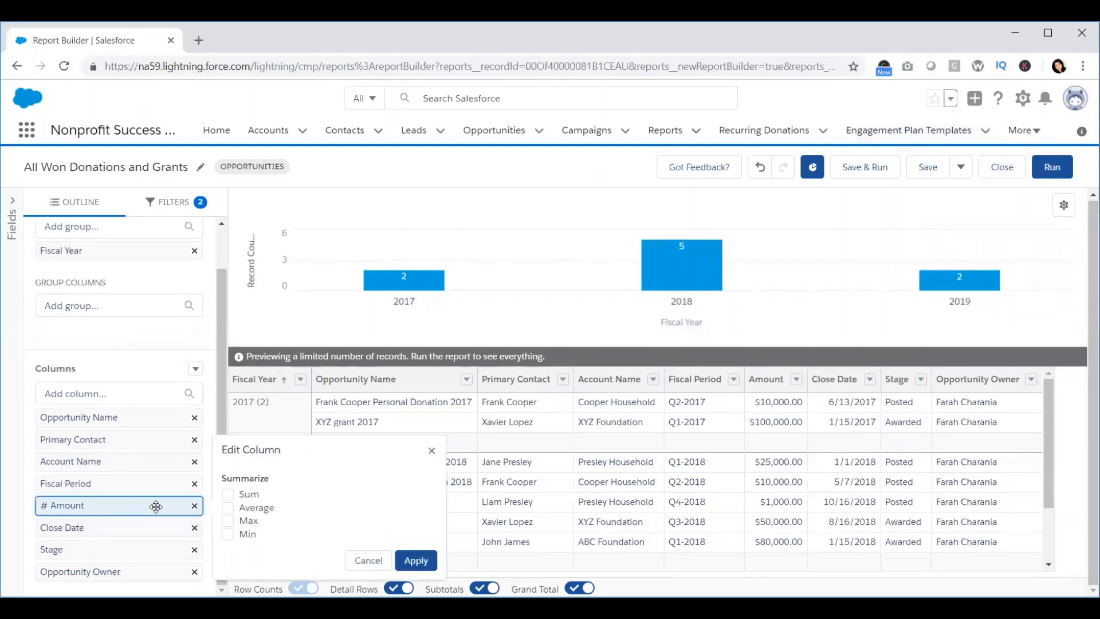
{"action": "left_click", "coordinate": [229, 496]}
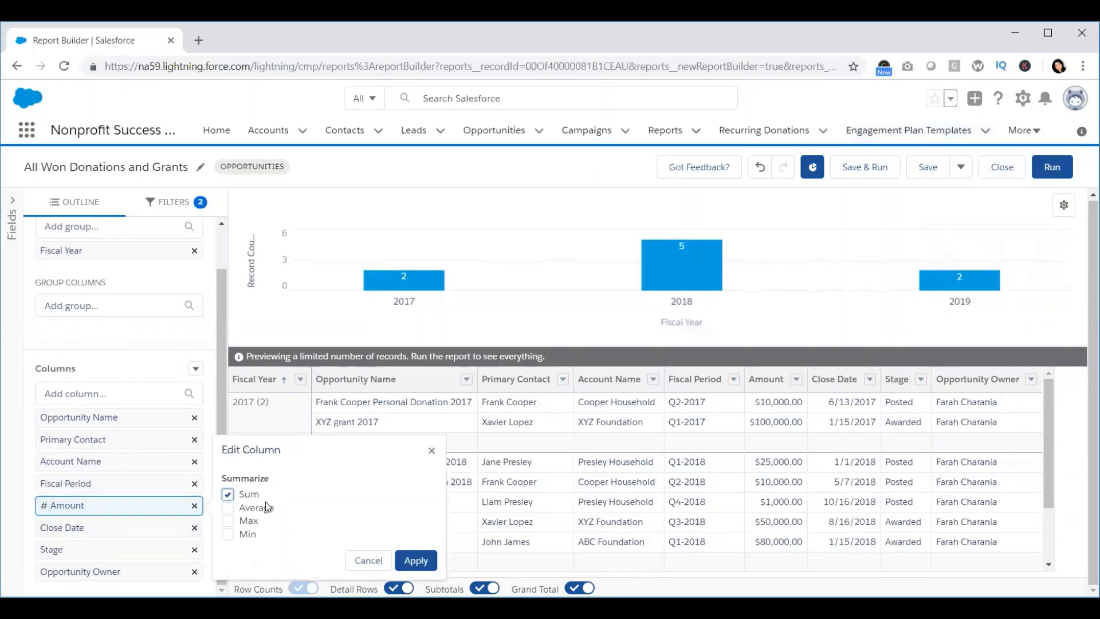
{"action": "left_click", "coordinate": [416, 561]}
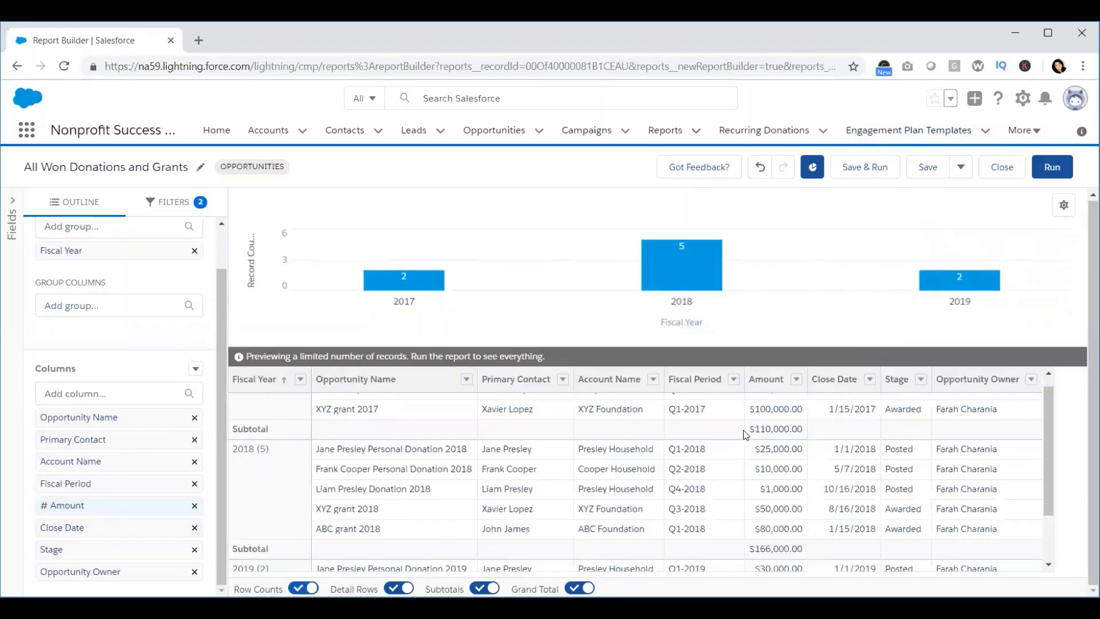
{"action": "left_click", "coordinate": [162, 504]}
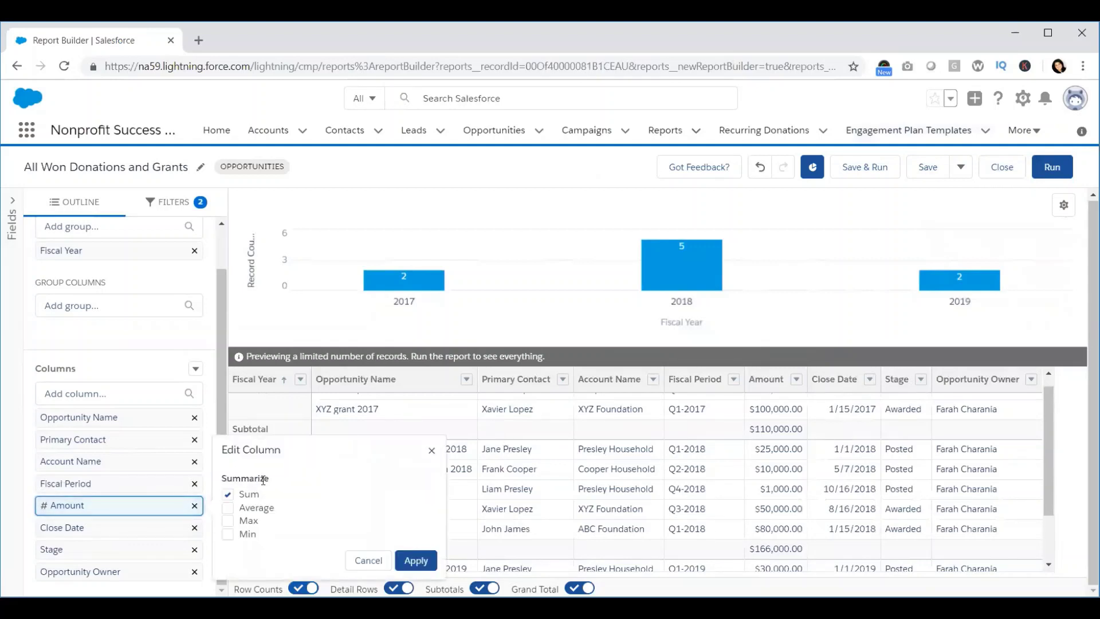
{"action": "left_click", "coordinate": [239, 493]}
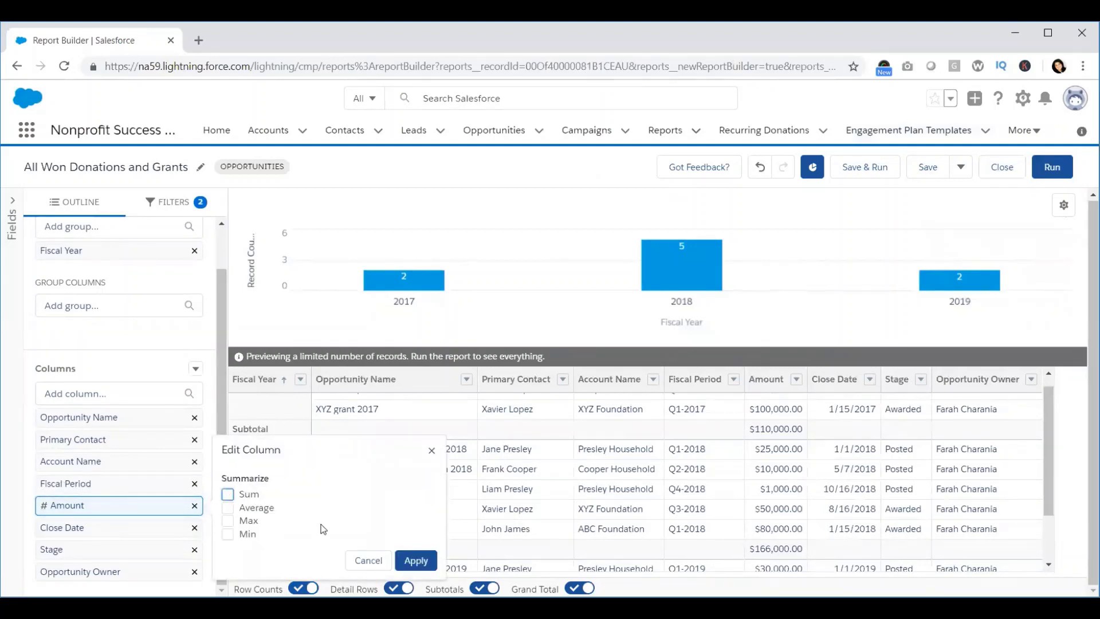
{"action": "left_click", "coordinate": [423, 561]}
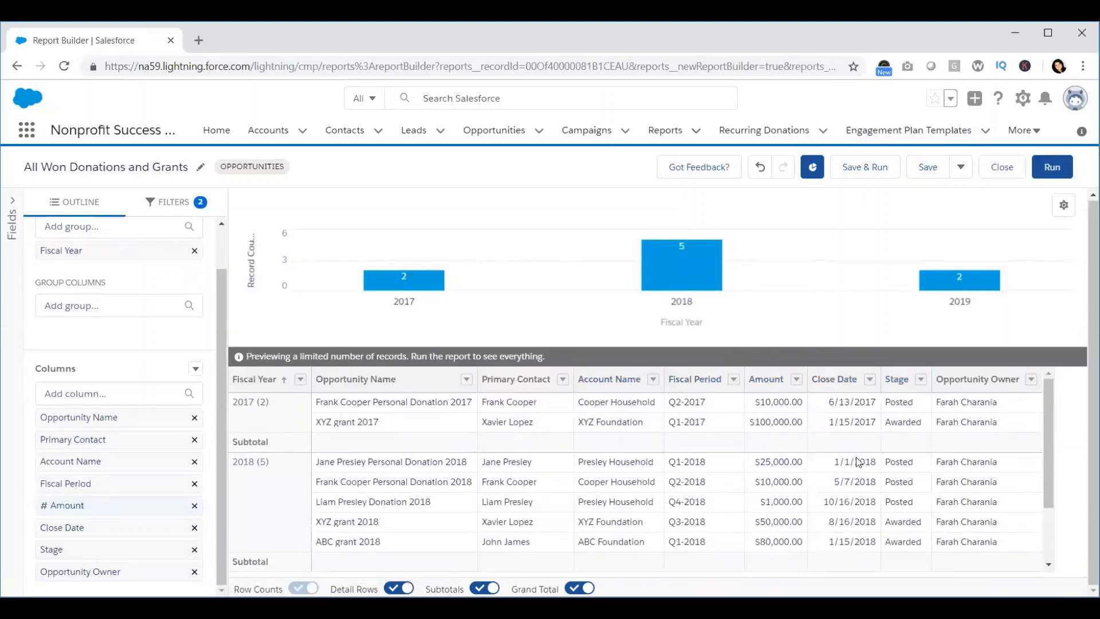
Summarize Amount as Sum, giving subtotals of $110,000.00 for 2017 and $166,000.00 for 2018.
{"action": "left_click", "coordinate": [799, 380]}
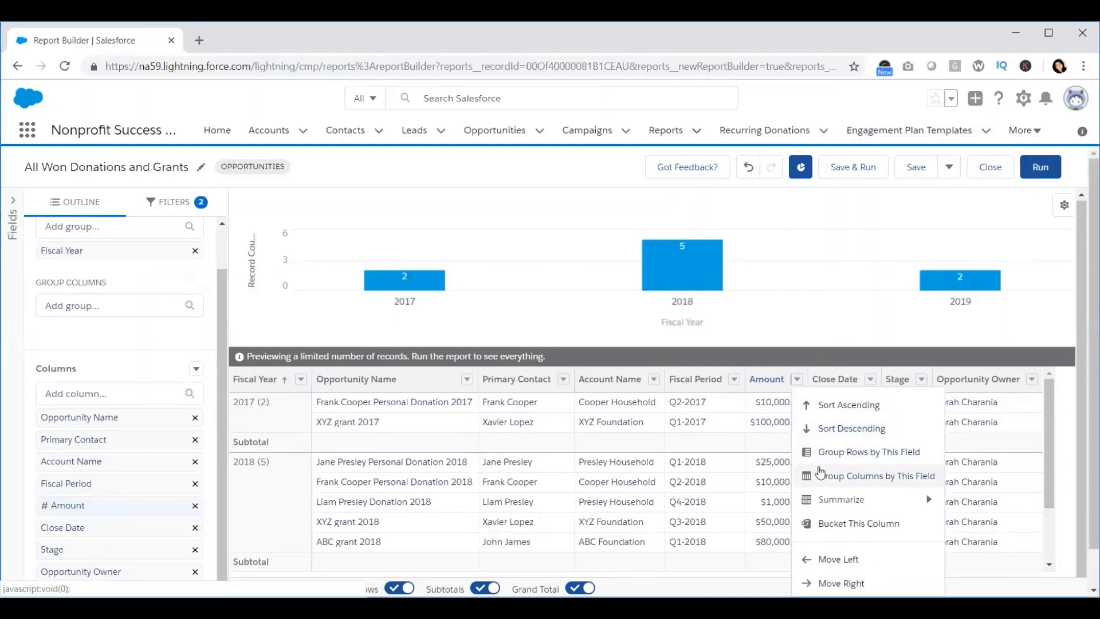
{"action": "mouse_move", "coordinate": [823, 500]}
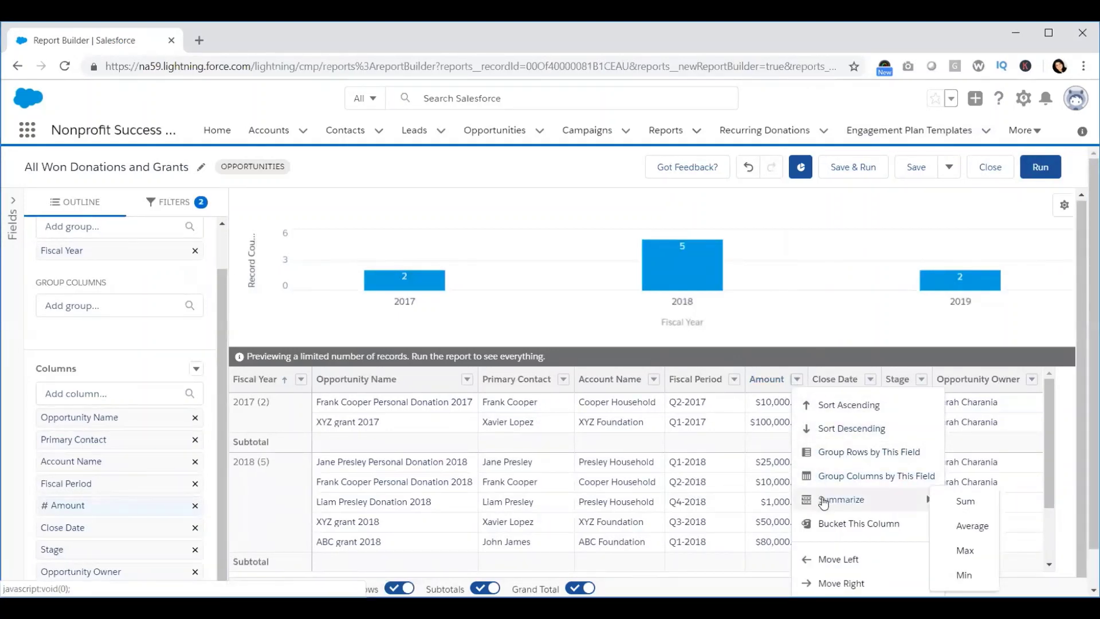
{"action": "left_click", "coordinate": [963, 502]}
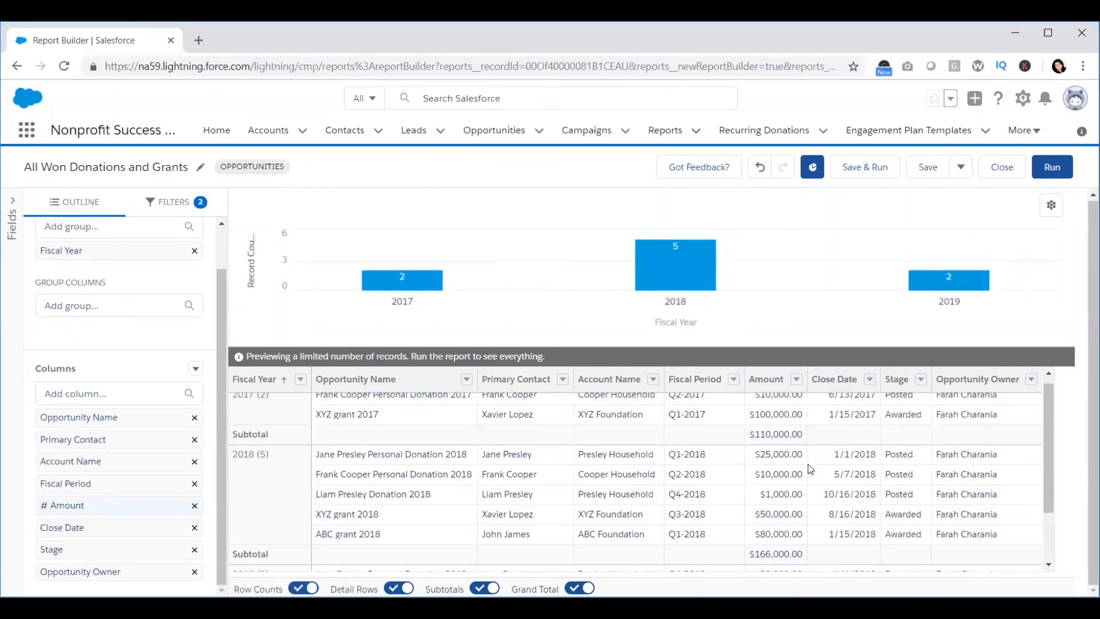
{"action": "scroll", "coordinate": [808, 469], "scroll_direction": "up", "scroll_amount": 1}
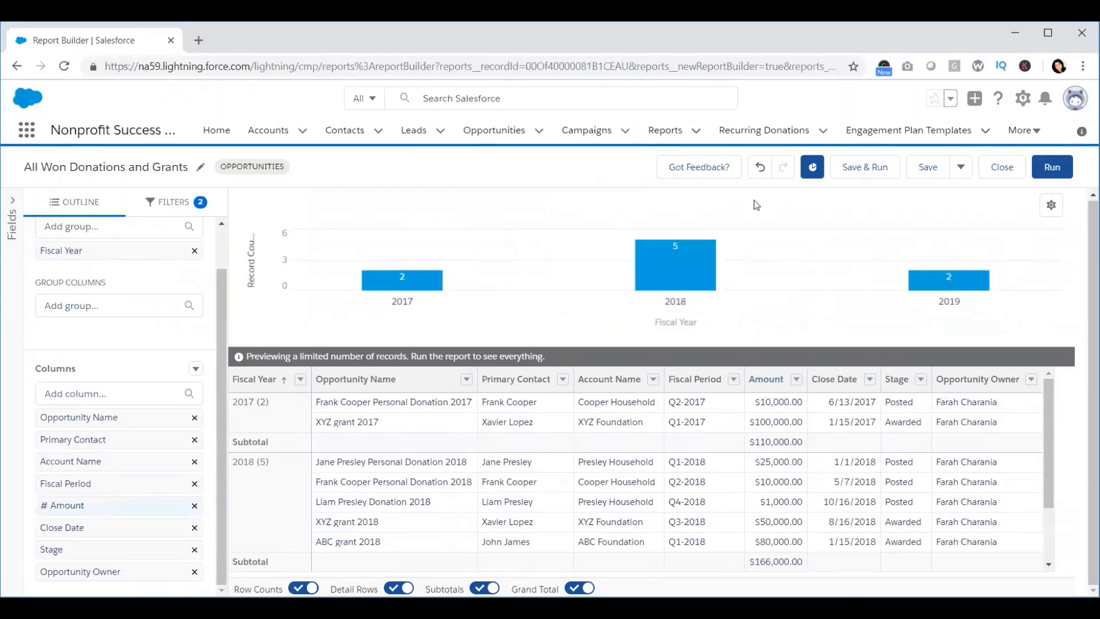
Set the chart's Y-axis to Sum of Amount, showing 110k, 166k and 80k per fiscal year.
{"action": "left_click", "coordinate": [1049, 207]}
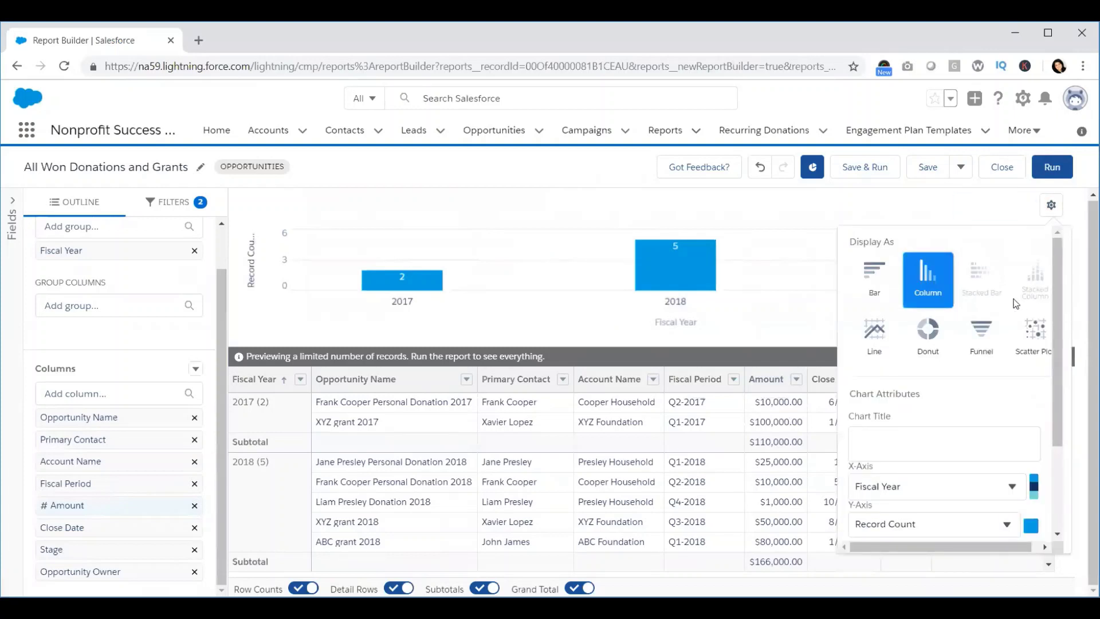
{"action": "scroll", "coordinate": [1017, 303], "scroll_direction": "down", "scroll_amount": 2}
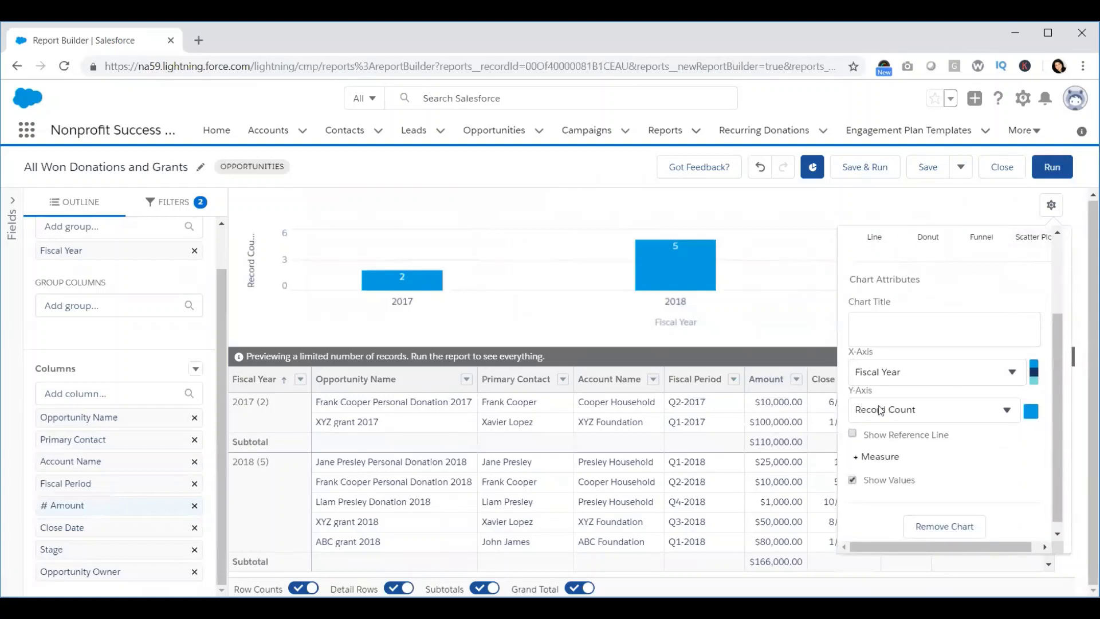
{"action": "left_click", "coordinate": [1000, 416]}
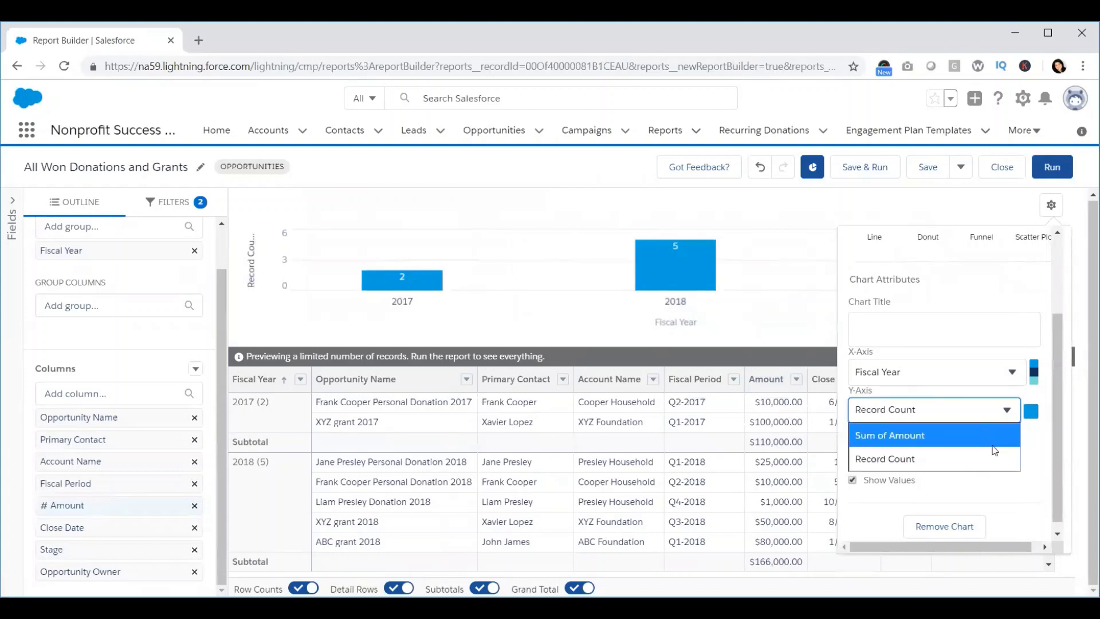
{"action": "left_click", "coordinate": [994, 436]}
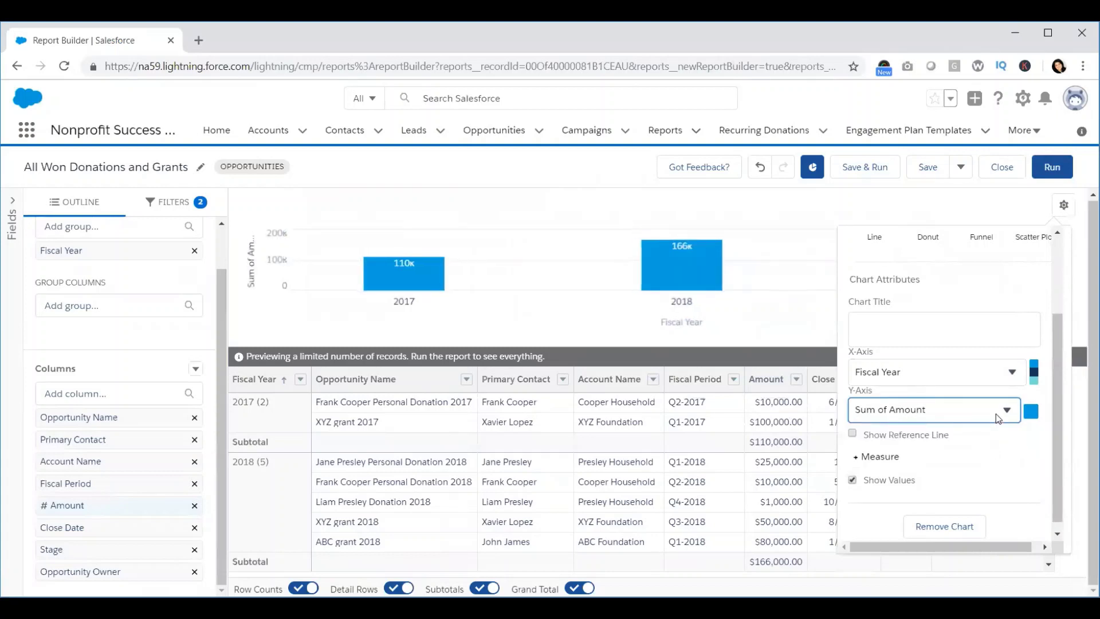
{"action": "scroll", "coordinate": [996, 413], "scroll_direction": "down", "scroll_amount": 1}
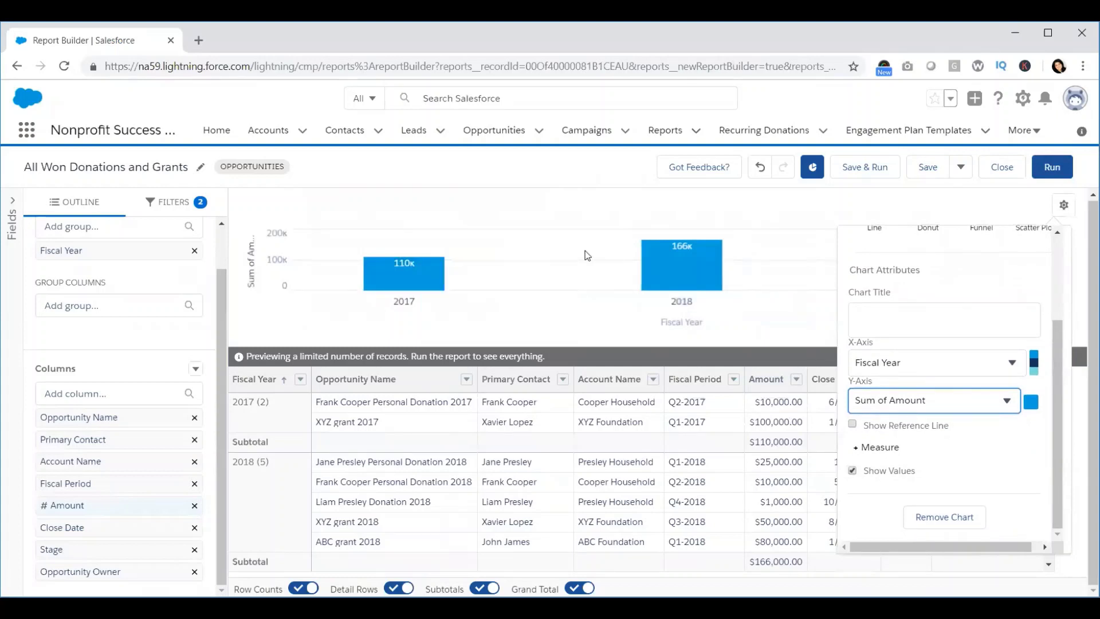
{"action": "mouse_move", "coordinate": [692, 268]}
Add Opportunity Record Type as a second row grouping beneath Fiscal Year.
{"action": "left_click", "coordinate": [840, 246]}
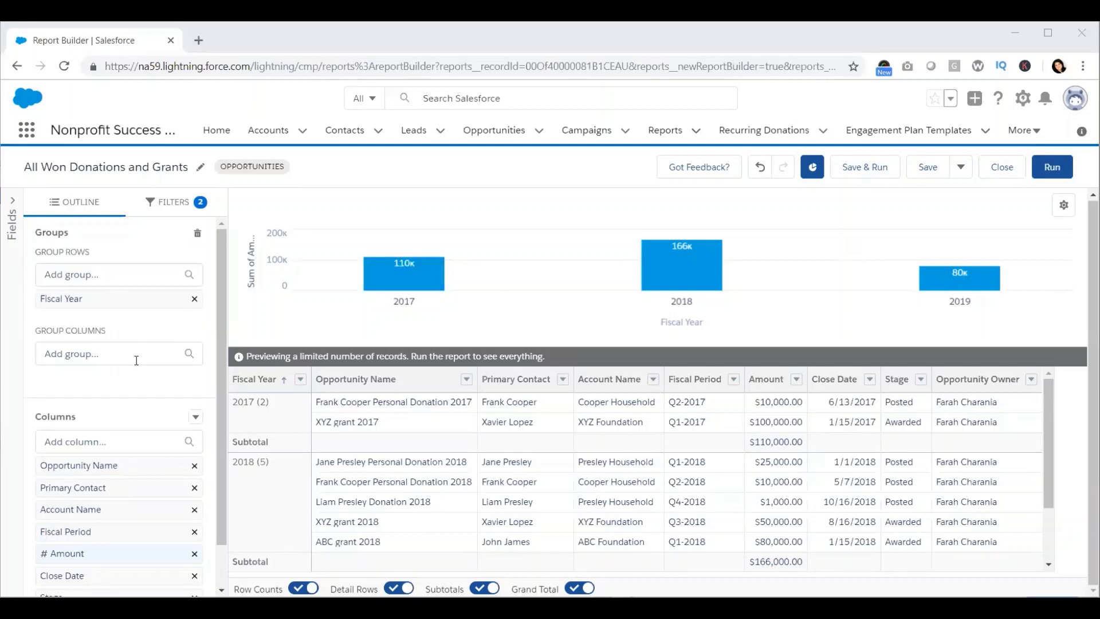
{"action": "left_click", "coordinate": [144, 270]}
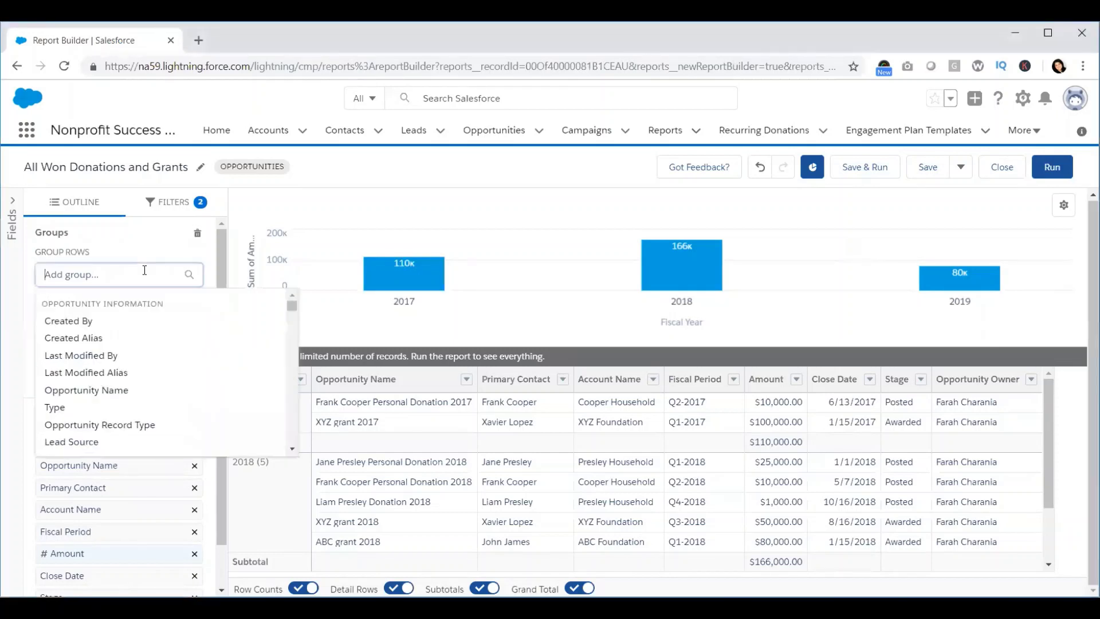
{"action": "type", "text": "oppo"}
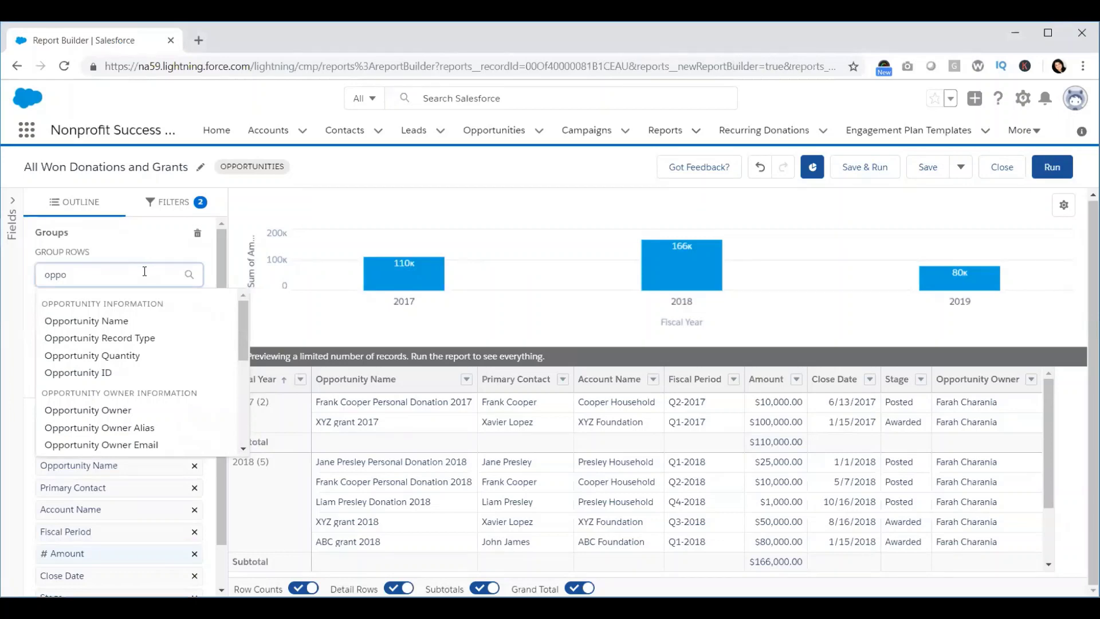
{"action": "left_click", "coordinate": [145, 337]}
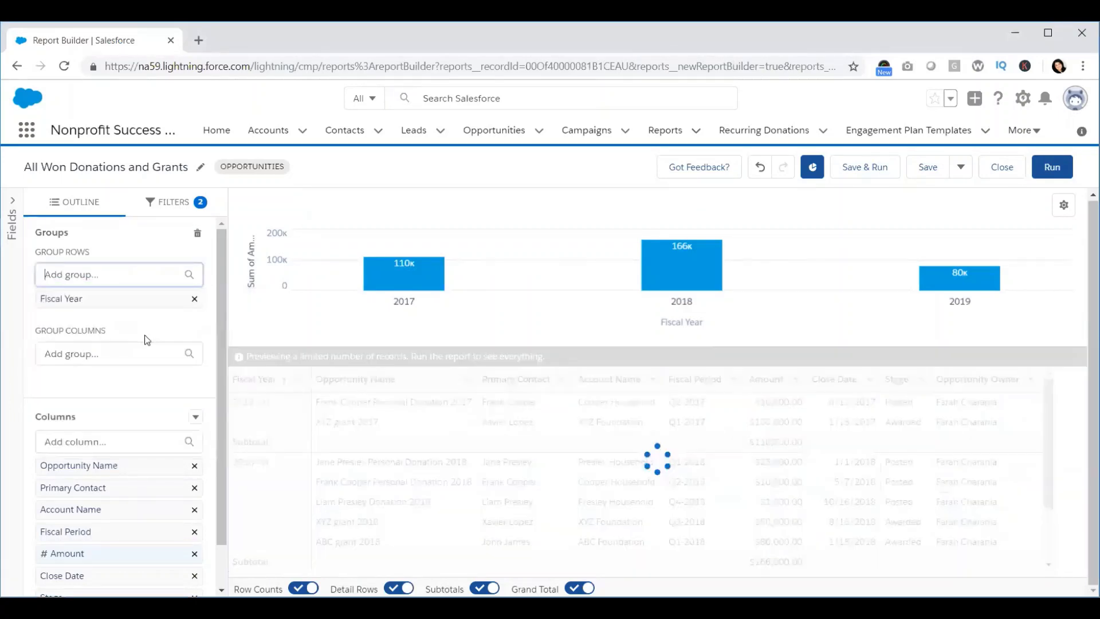
Hide the chart and review the Donation and Grant subtotals within each fiscal year.
{"action": "scroll", "coordinate": [411, 406], "scroll_direction": "down", "scroll_amount": 1}
{"action": "scroll", "coordinate": [412, 406], "scroll_direction": "up", "scroll_amount": 2}
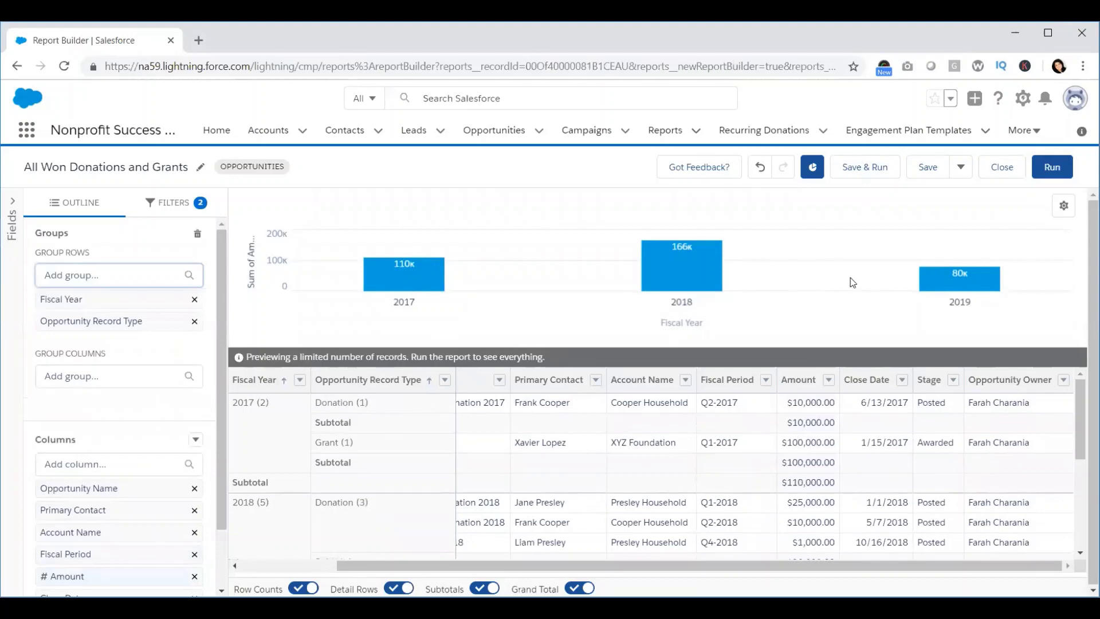
{"action": "left_click", "coordinate": [813, 167]}
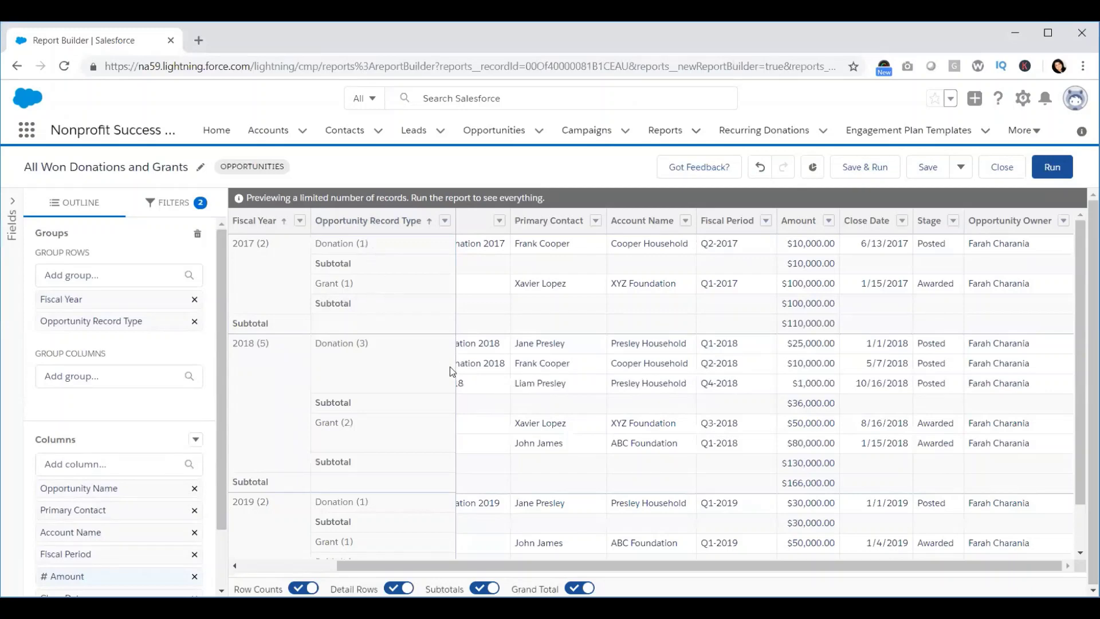
{"action": "scroll", "coordinate": [581, 375], "scroll_direction": "left", "scroll_amount": 3}
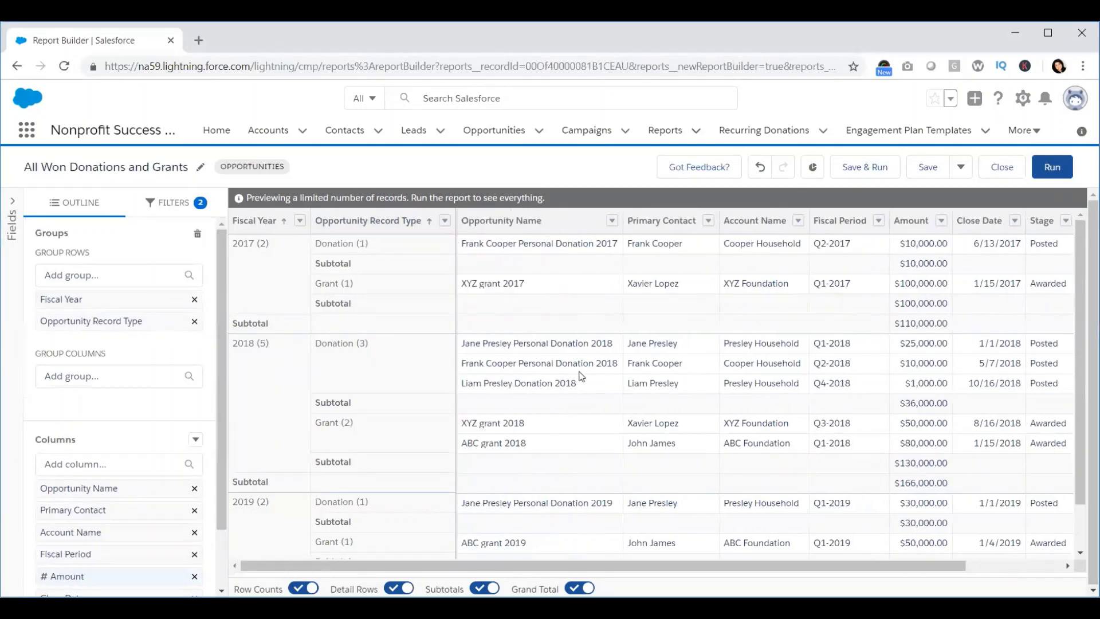
{"action": "scroll", "coordinate": [582, 375], "scroll_direction": "right", "scroll_amount": 3}
{"action": "scroll", "coordinate": [582, 375], "scroll_direction": "down", "scroll_amount": 2}
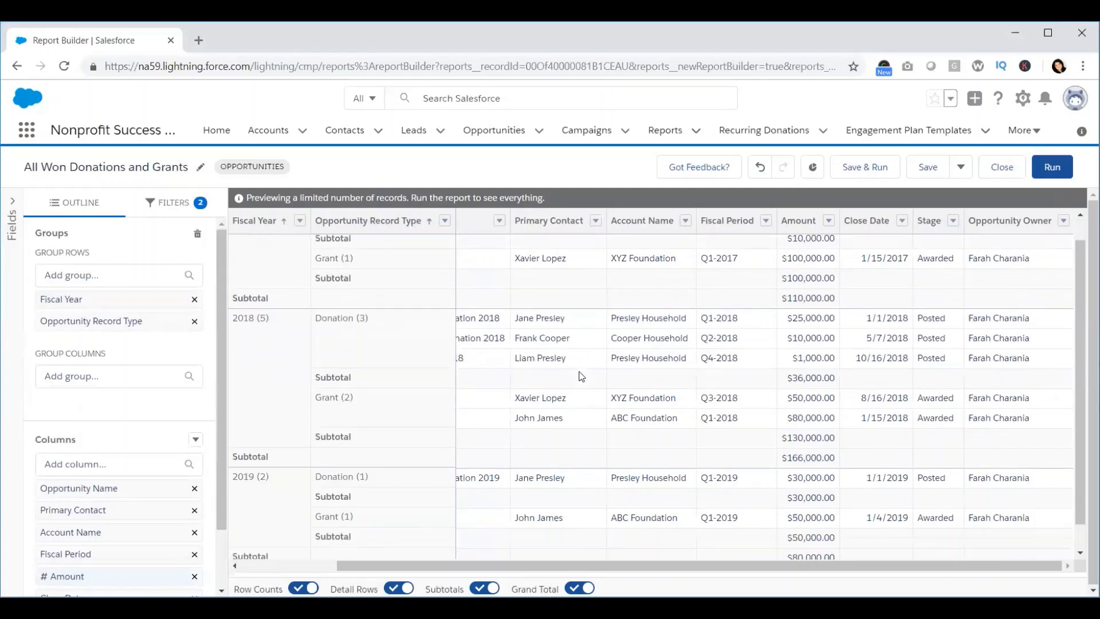
{"action": "scroll", "coordinate": [581, 375], "scroll_direction": "up", "scroll_amount": 2}
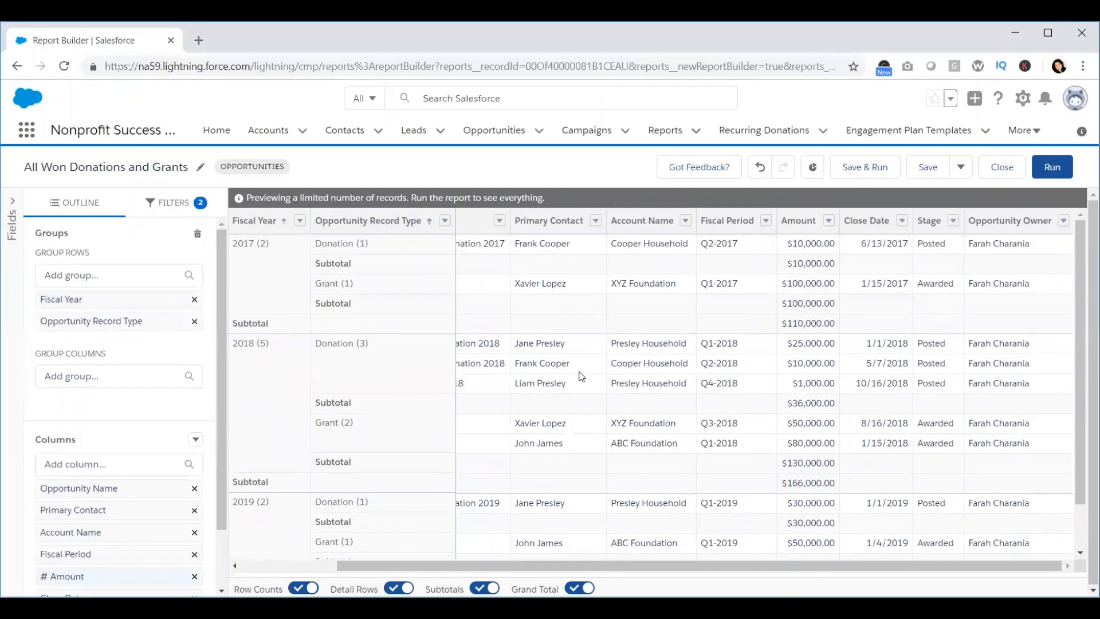
{"action": "scroll", "coordinate": [582, 375], "scroll_direction": "left", "scroll_amount": 3}
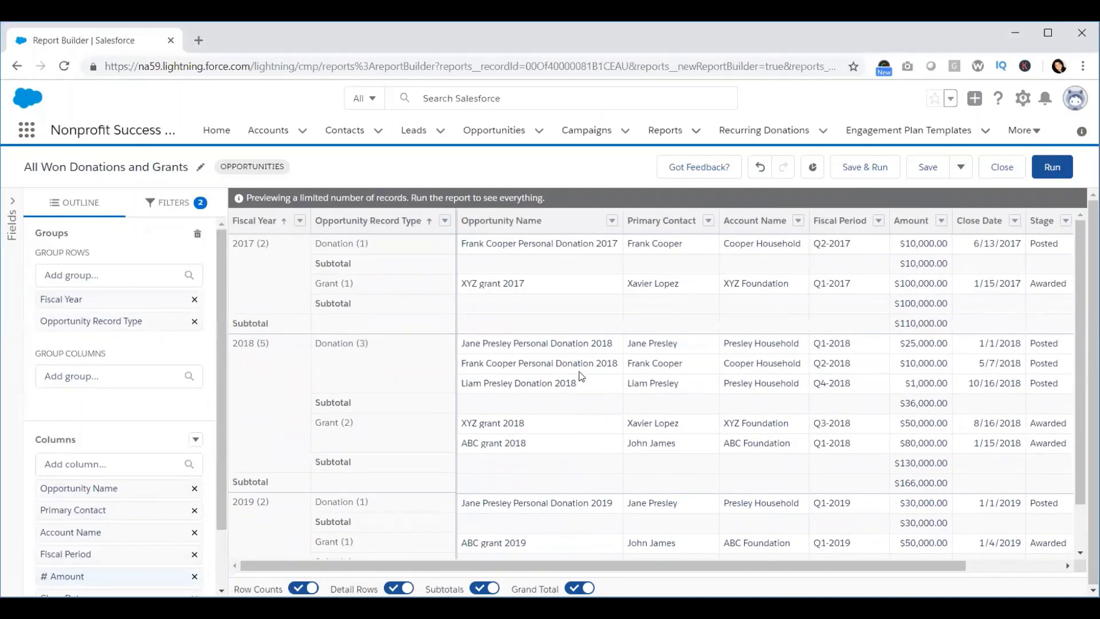
Move Opportunity Record Type from row grouping to column grouping and turn off row counts.
{"action": "left_click", "coordinate": [195, 323]}
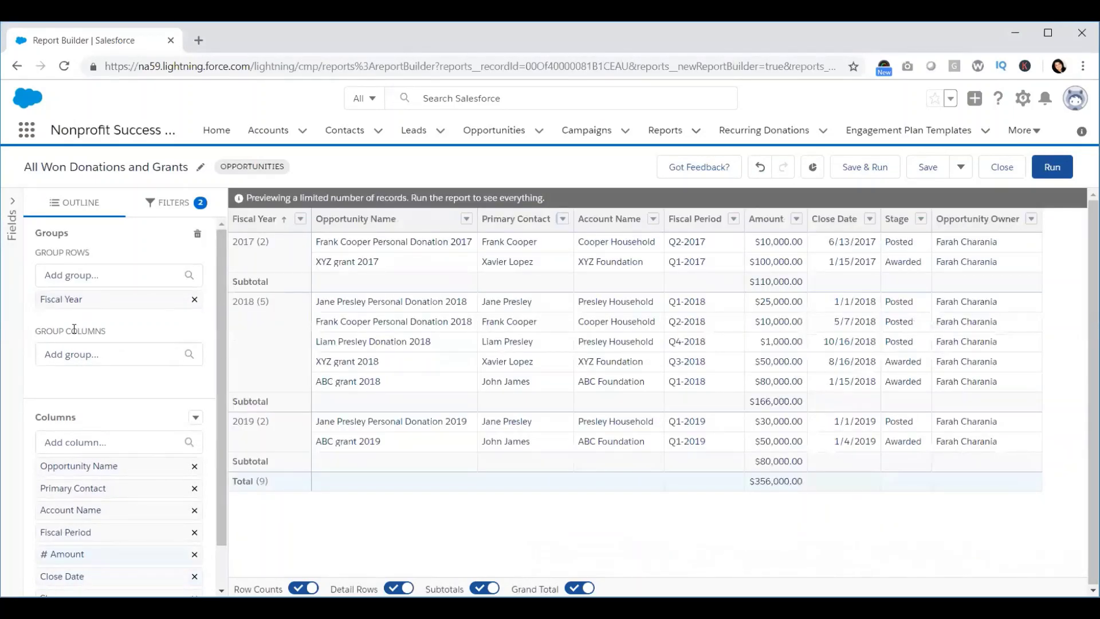
{"action": "left_click", "coordinate": [75, 357]}
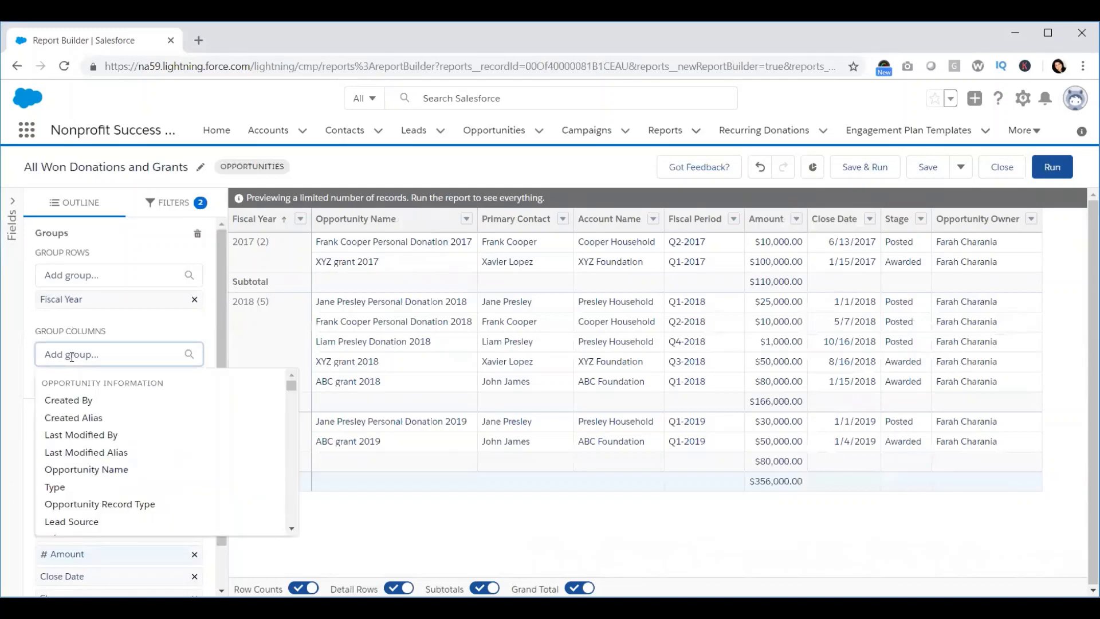
{"action": "type", "text": "opp"}
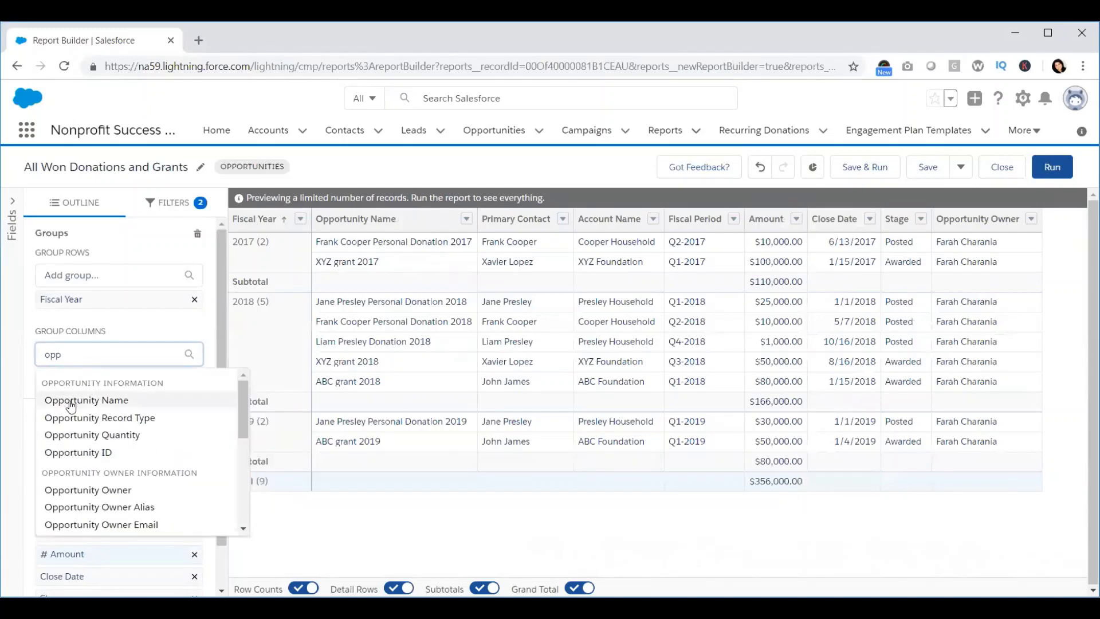
{"action": "left_click", "coordinate": [77, 421]}
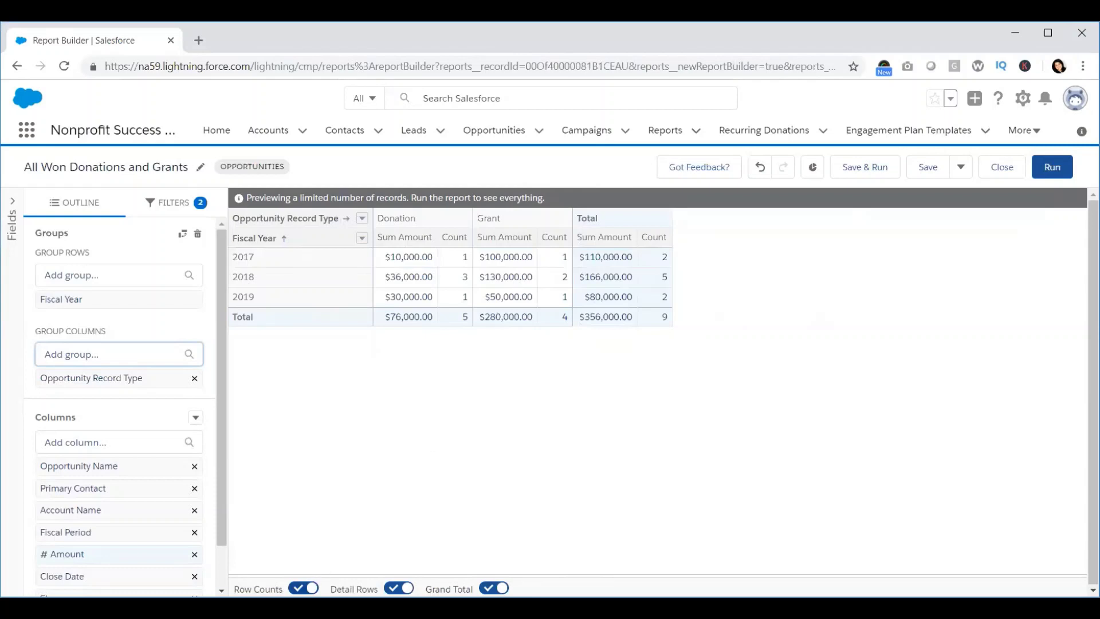
{"action": "left_click", "coordinate": [306, 588]}
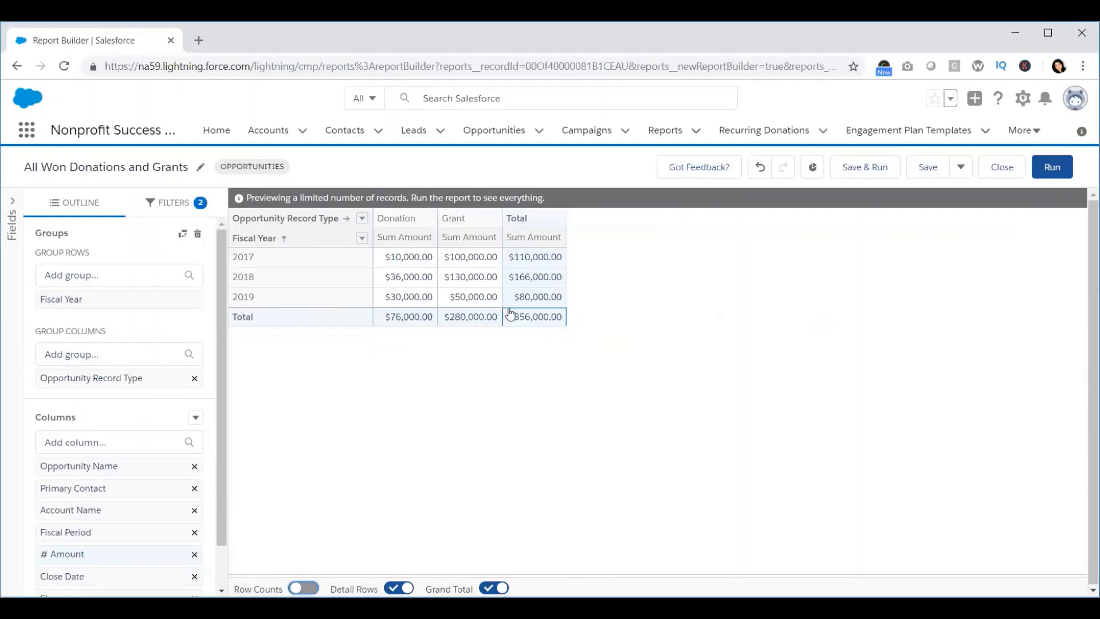
Show the chart again as horizontal bars of Donation and Grant sums per fiscal year.
{"action": "left_click", "coordinate": [811, 168]}
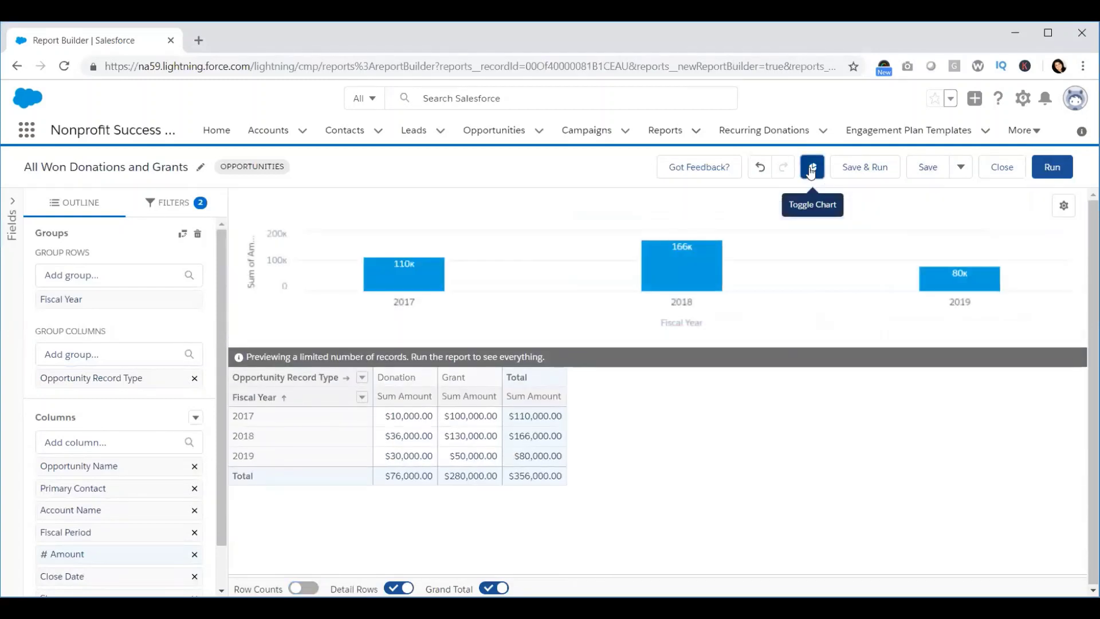
{"action": "left_click", "coordinate": [1065, 208]}
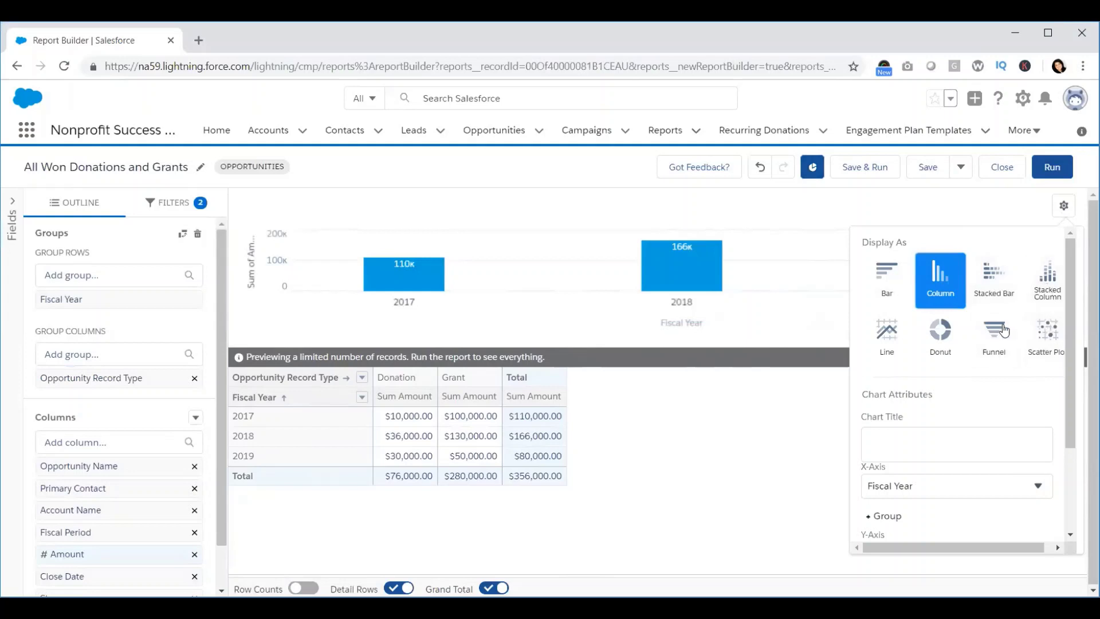
{"action": "left_click", "coordinate": [895, 283]}
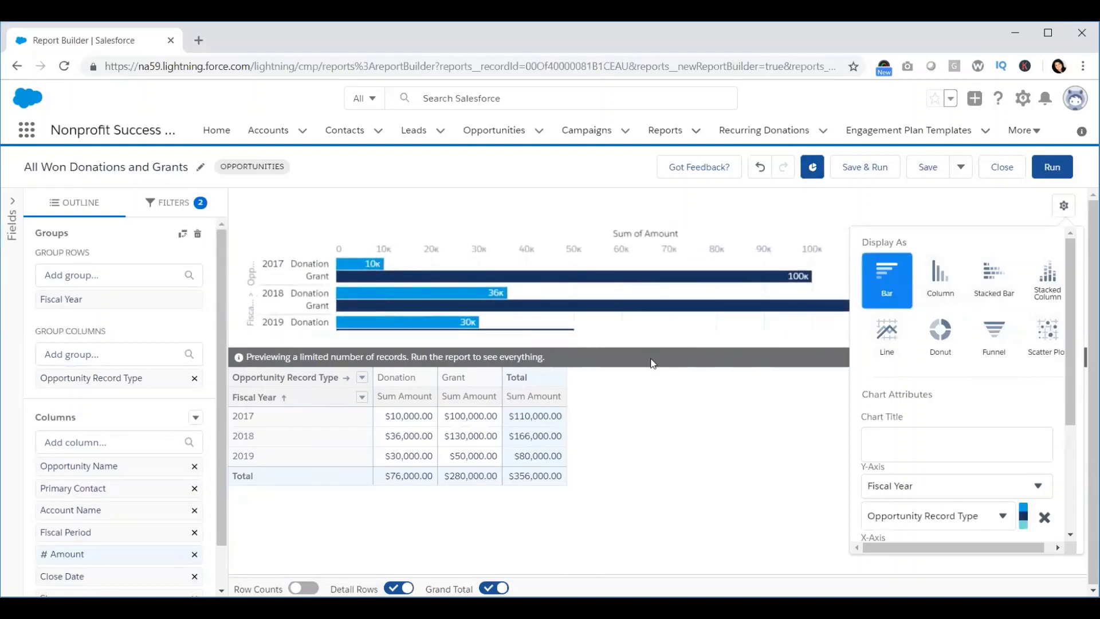
{"action": "left_click", "coordinate": [997, 198]}
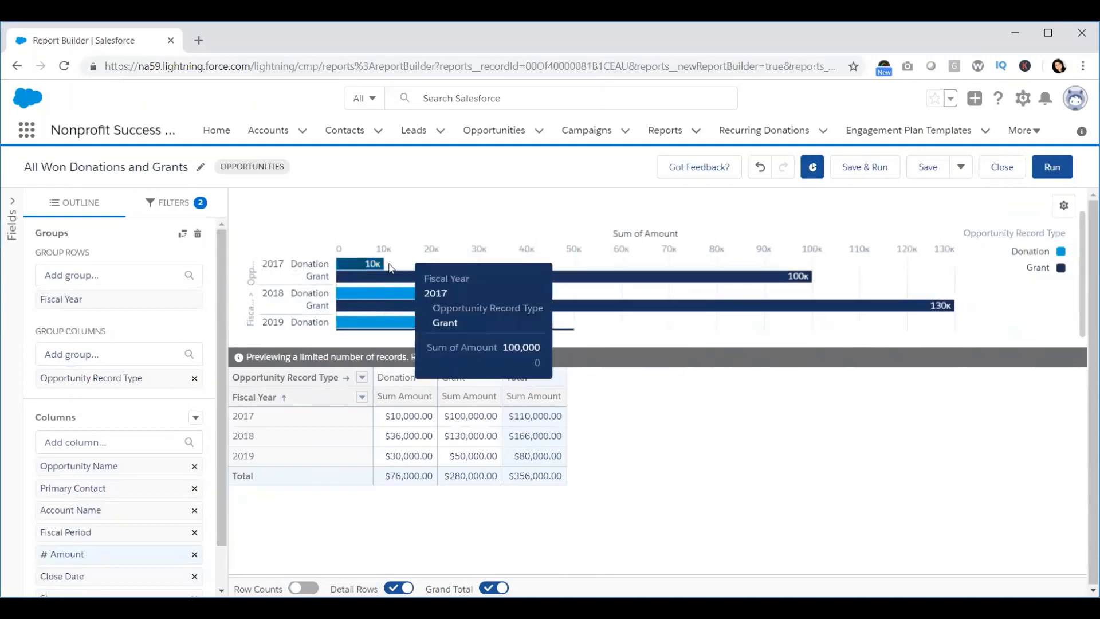
{"action": "mouse_move", "coordinate": [369, 266]}
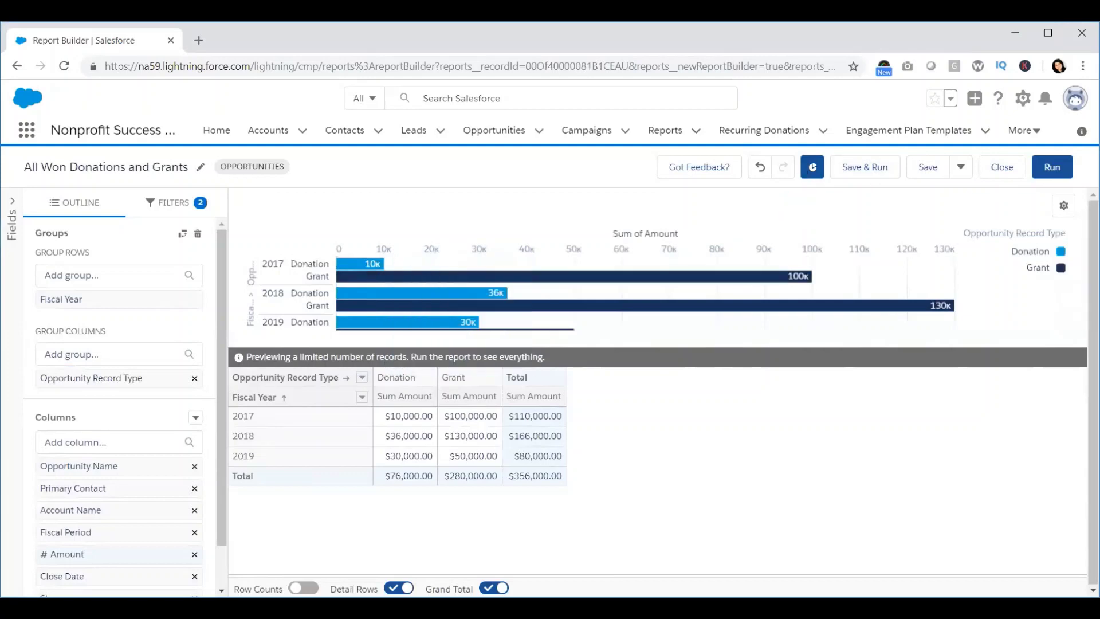
{"action": "left_click", "coordinate": [1065, 206]}
Set the chart to Stacked Column, stacking Donation and Grant amounts in each fiscal year.
{"action": "left_click", "coordinate": [952, 281]}
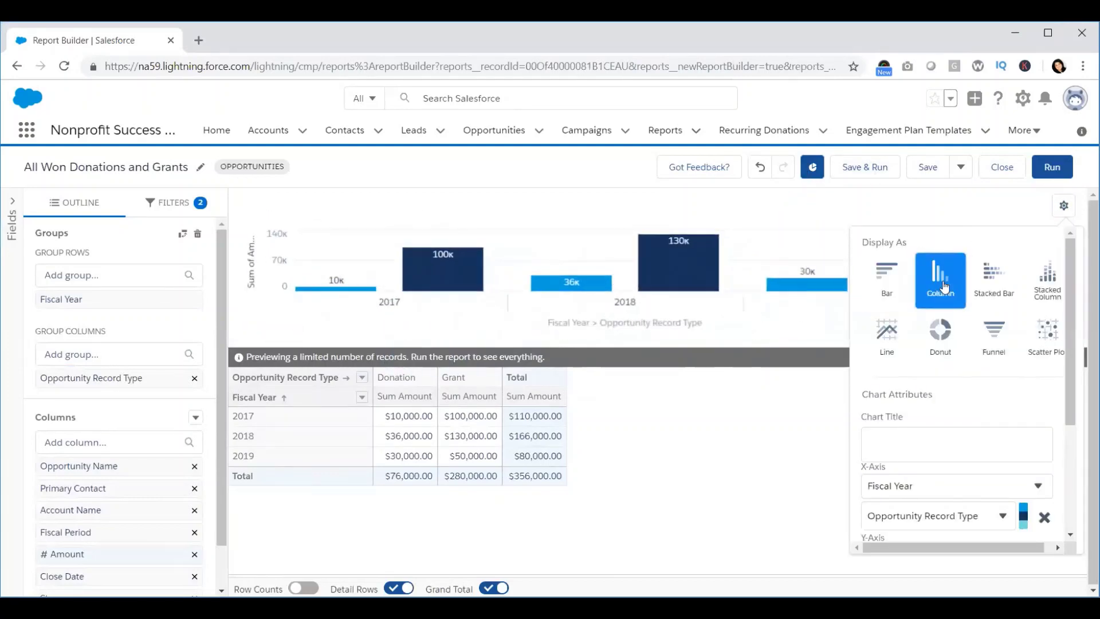
{"action": "left_click", "coordinate": [987, 284]}
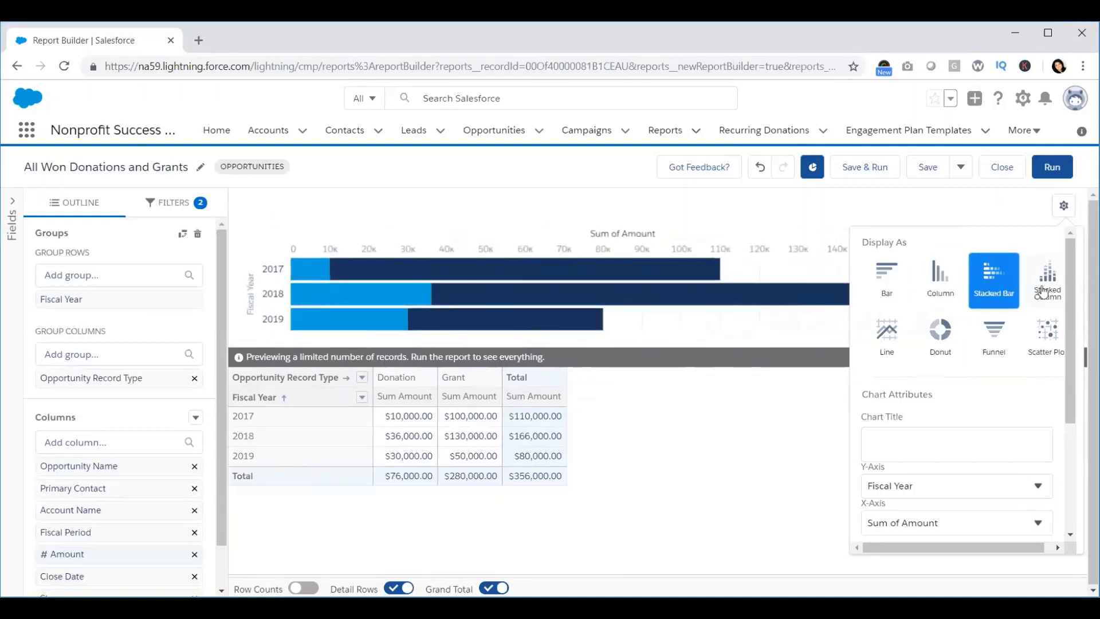
{"action": "left_click", "coordinate": [1046, 281]}
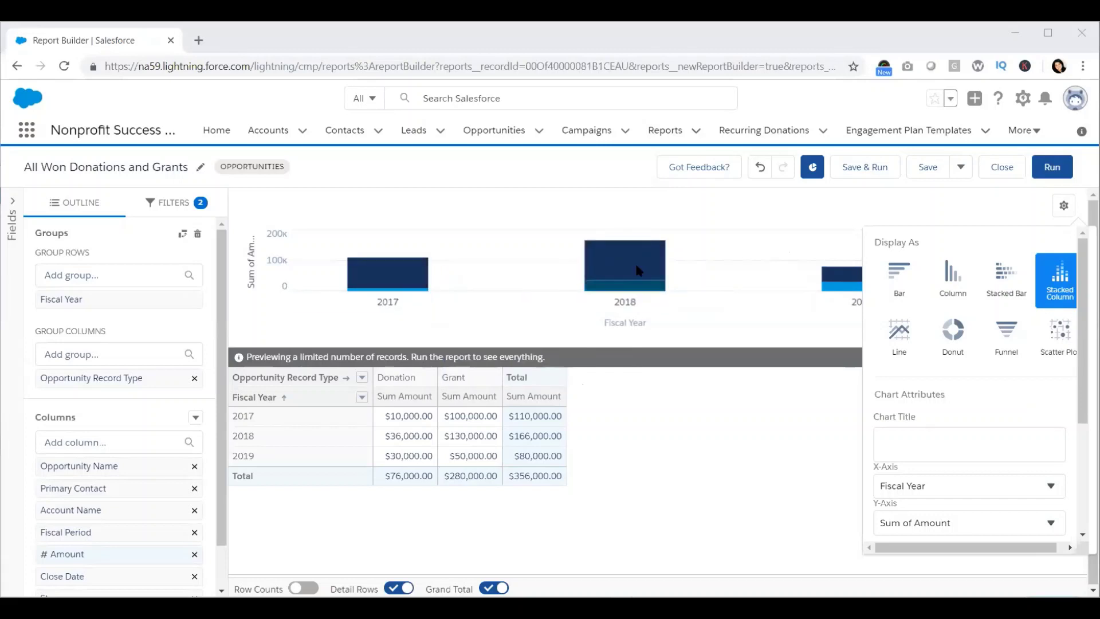
{"action": "mouse_move", "coordinate": [851, 290]}
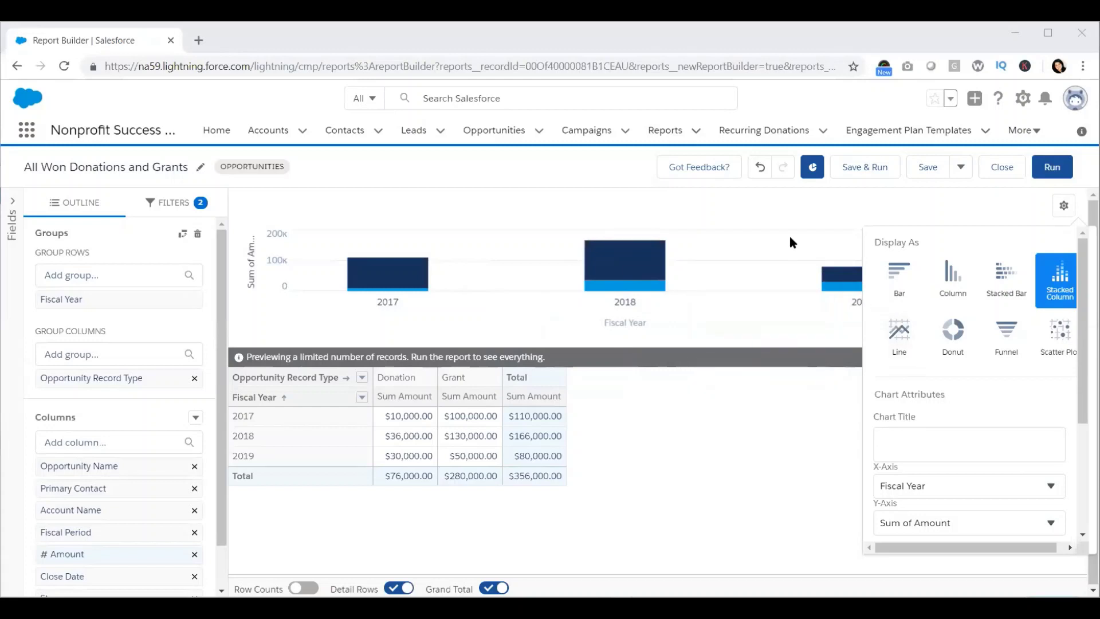
{"action": "mouse_move", "coordinate": [642, 285]}
Turn on the chart's reference line and set its value to 180000.
{"action": "scroll", "coordinate": [982, 379], "scroll_direction": "down", "scroll_amount": 1}
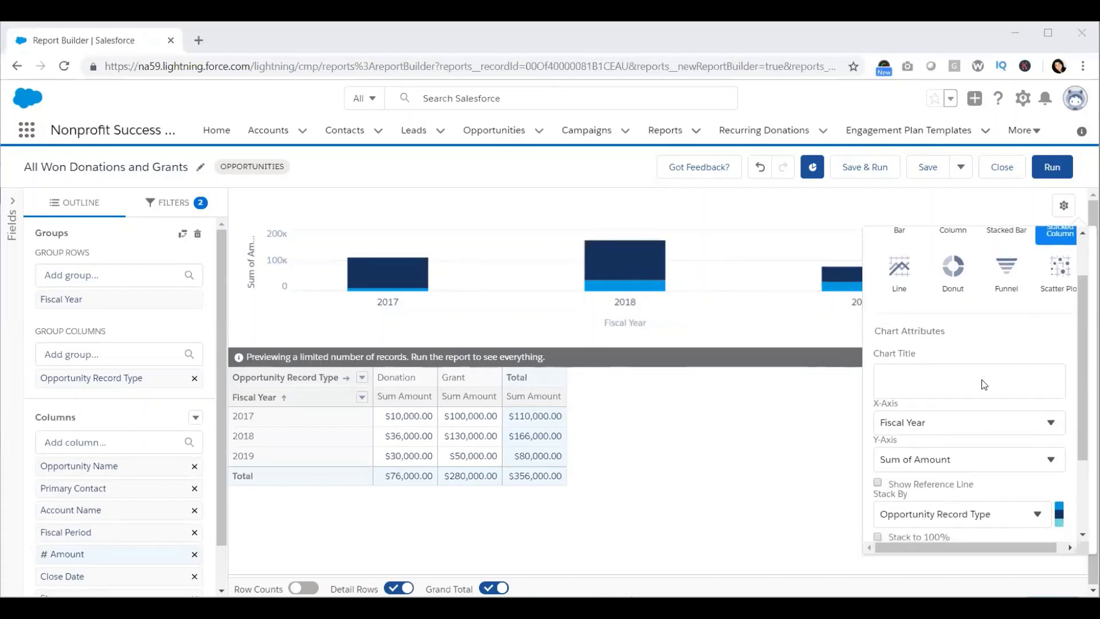
{"action": "scroll", "coordinate": [984, 384], "scroll_direction": "down", "scroll_amount": 1}
{"action": "scroll", "coordinate": [972, 400], "scroll_direction": "down", "scroll_amount": 1}
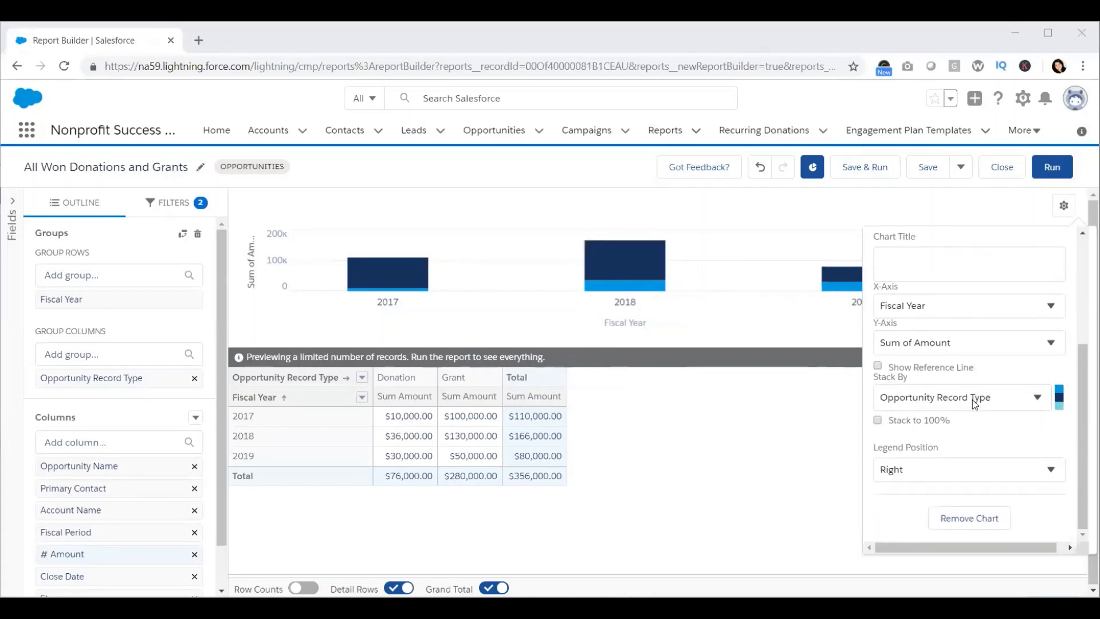
{"action": "scroll", "coordinate": [972, 400], "scroll_direction": "up", "scroll_amount": 3}
{"action": "scroll", "coordinate": [972, 400], "scroll_direction": "down", "scroll_amount": 3}
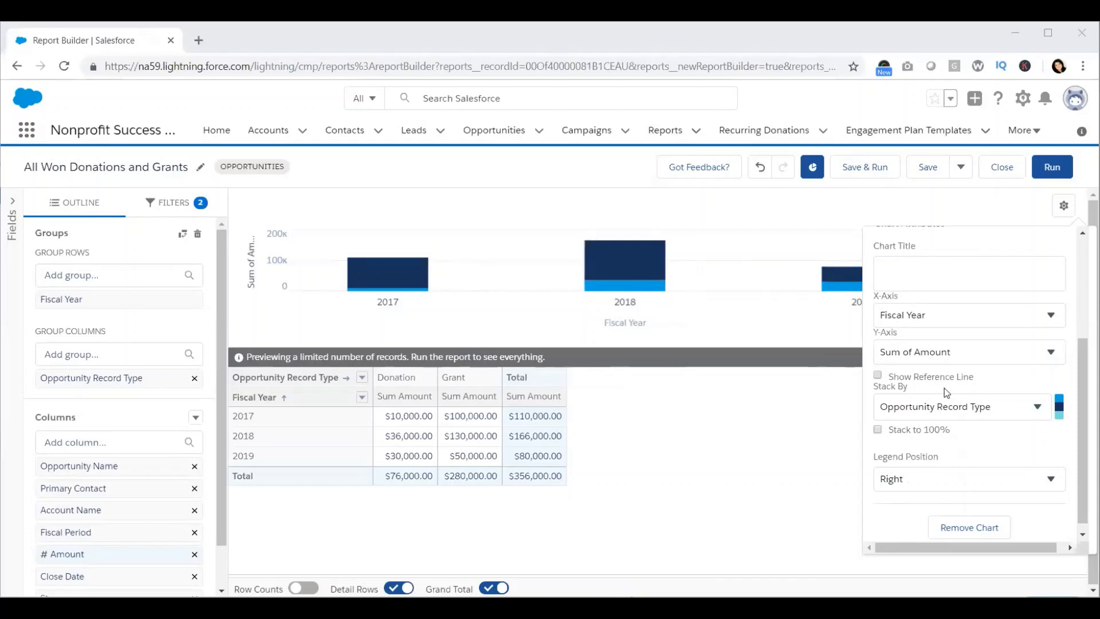
{"action": "left_click", "coordinate": [878, 375]}
{"action": "left_click", "coordinate": [885, 412]}
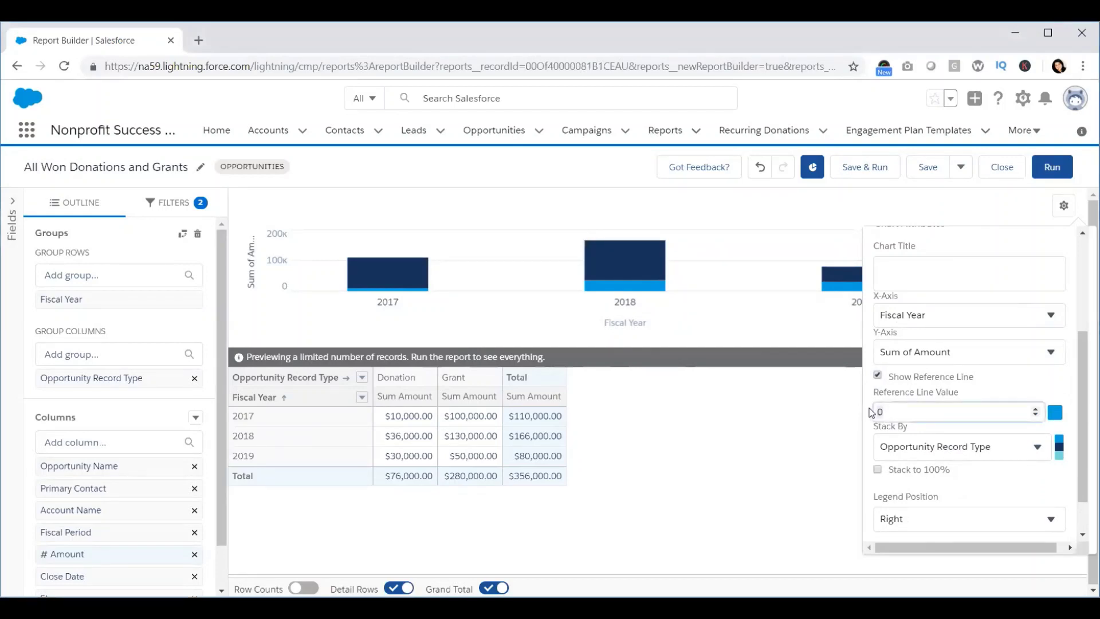
{"action": "key", "text": "BackSpace"}
{"action": "type", "text": "180000"}
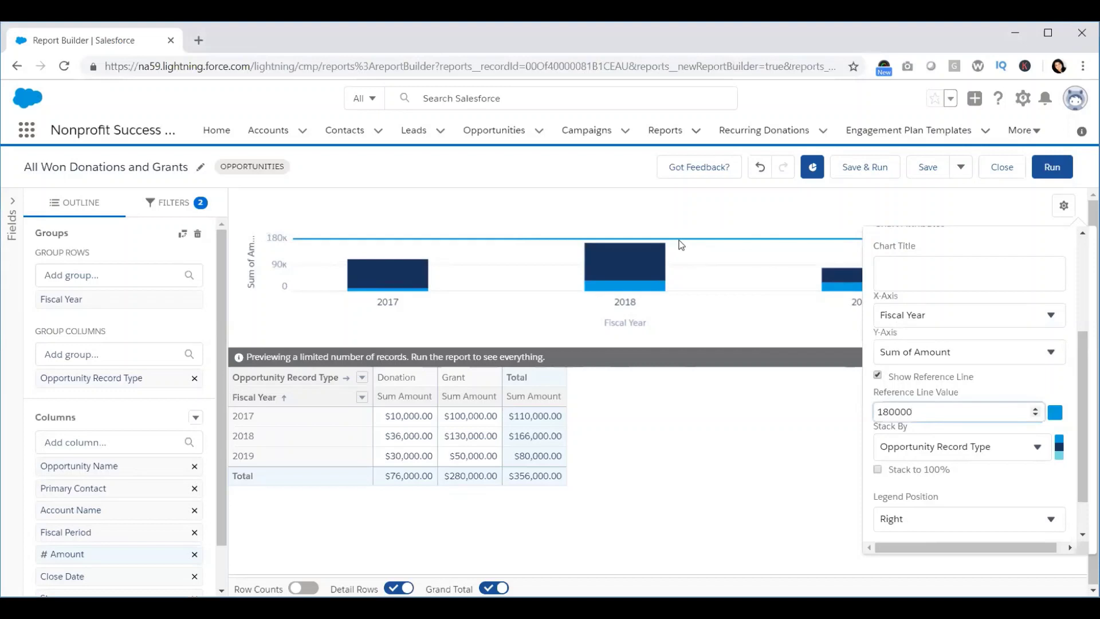
Keep the default blue reference line colour and close Chart Properties.
{"action": "left_click", "coordinate": [1055, 413]}
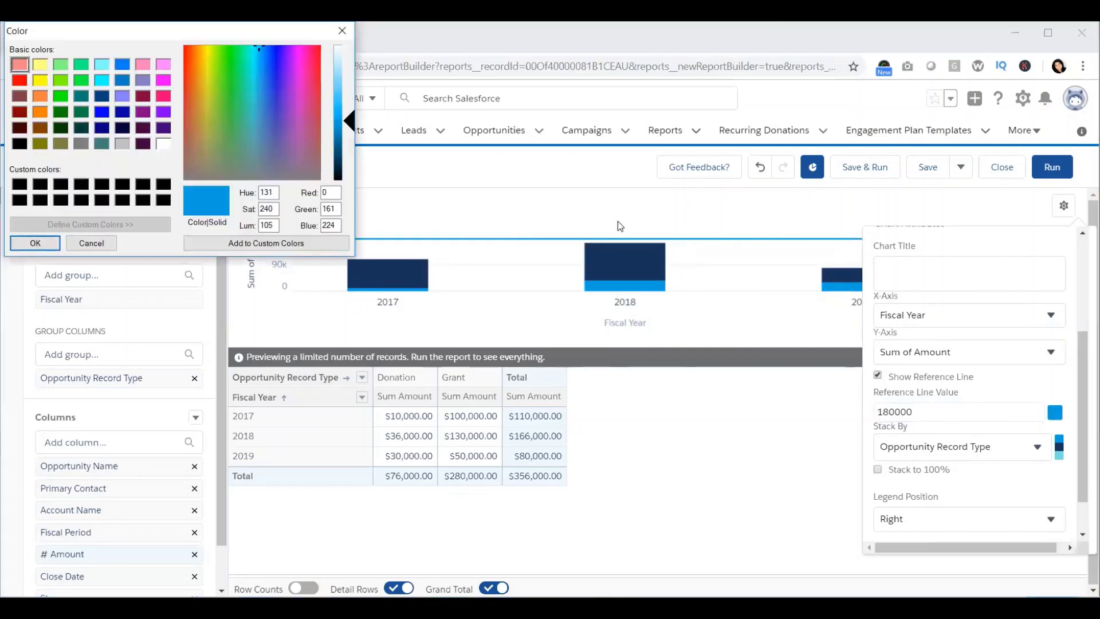
{"action": "left_click", "coordinate": [342, 30]}
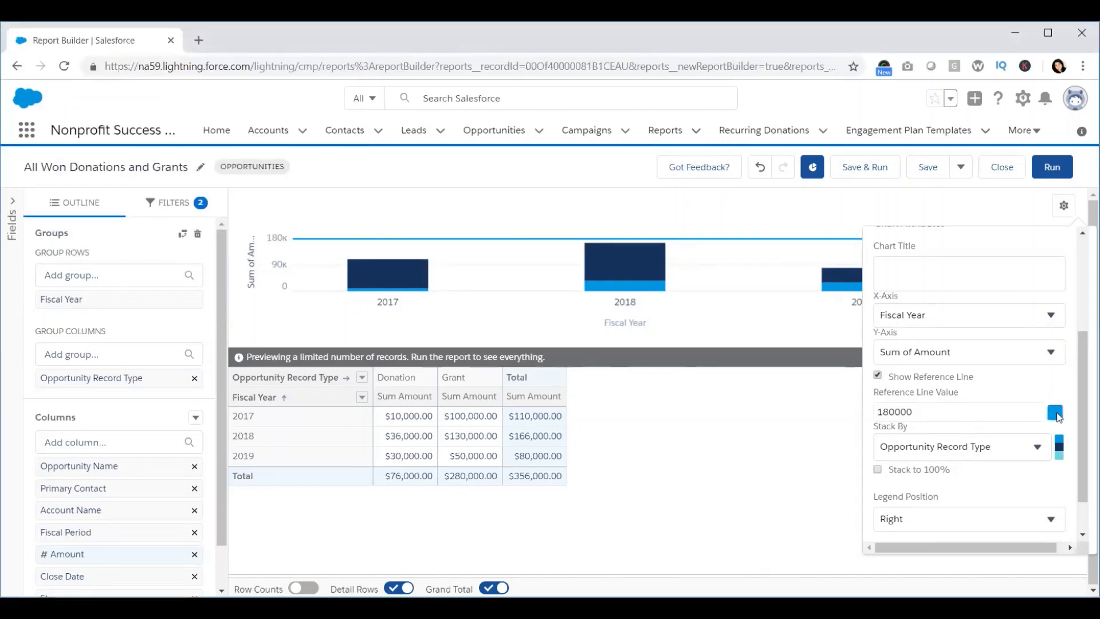
{"action": "left_click", "coordinate": [957, 206]}
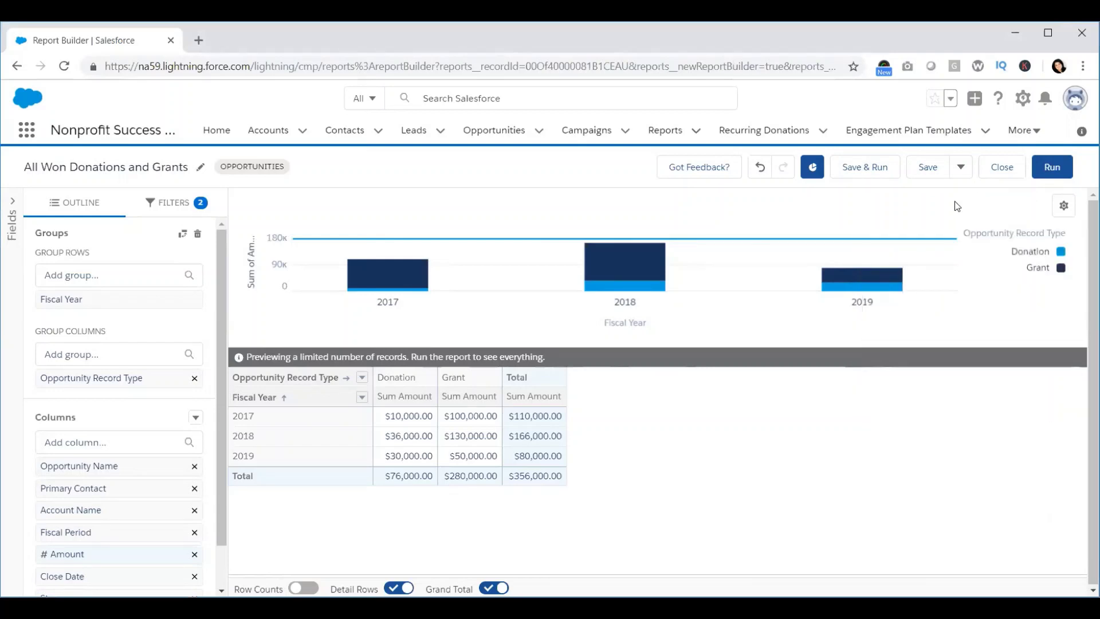
Save and run the report, then review the chart and the $356,000.00 total.
{"action": "left_click", "coordinate": [886, 168]}
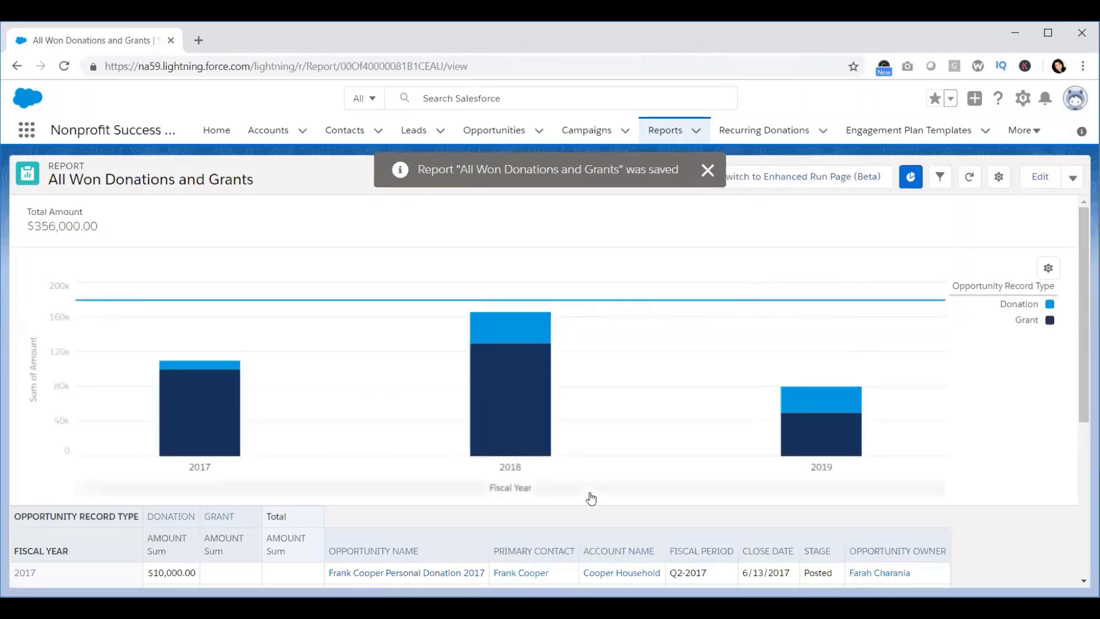
{"action": "scroll", "coordinate": [599, 442], "scroll_direction": "down", "scroll_amount": 3}
{"action": "scroll", "coordinate": [599, 440], "scroll_direction": "down", "scroll_amount": 2}
{"action": "scroll", "coordinate": [597, 438], "scroll_direction": "up", "scroll_amount": 5}
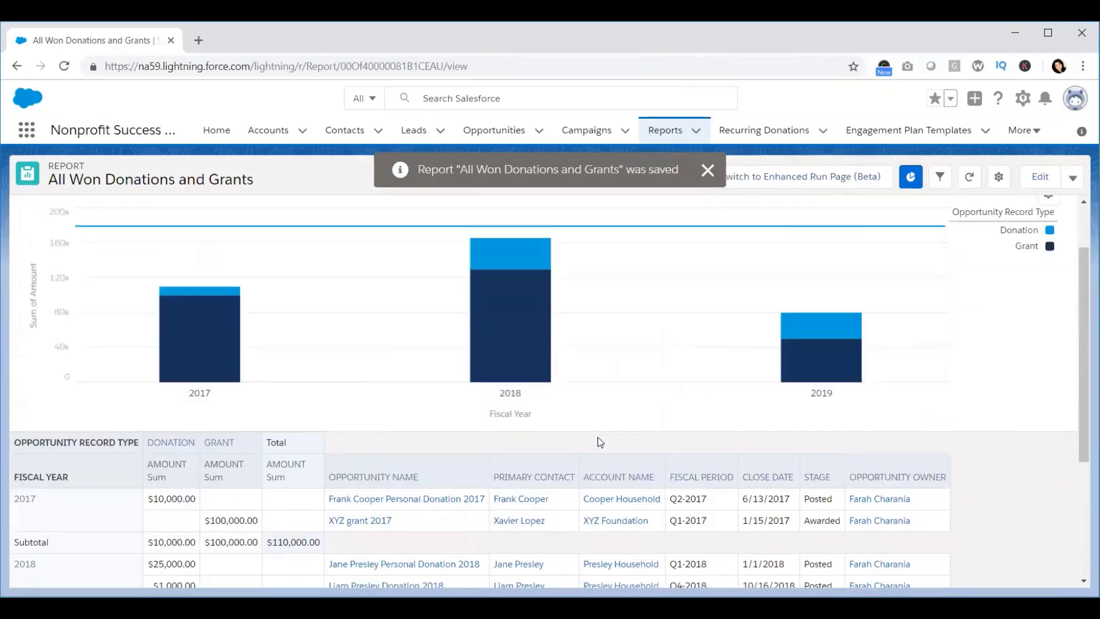